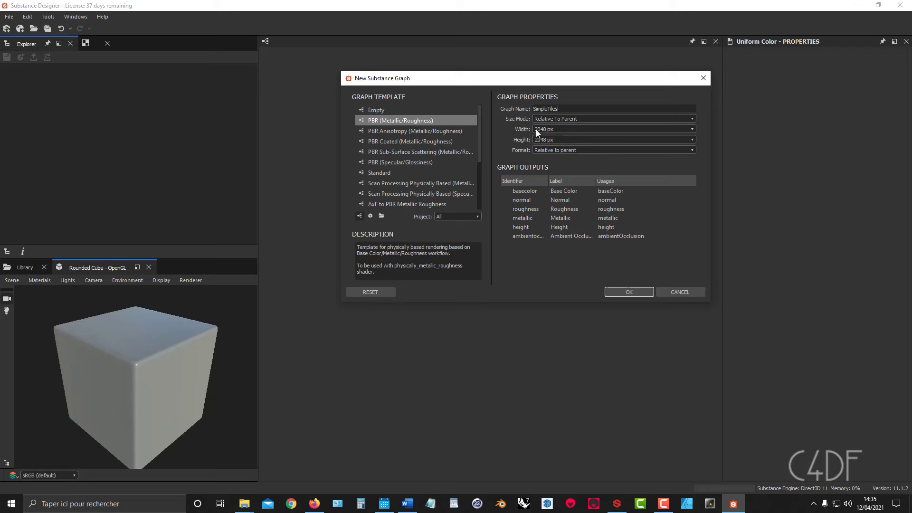
Create the SimpleTiles graph from the PBR (Metallic/Roughness) template and look over its output nodes
left_click(623, 293)
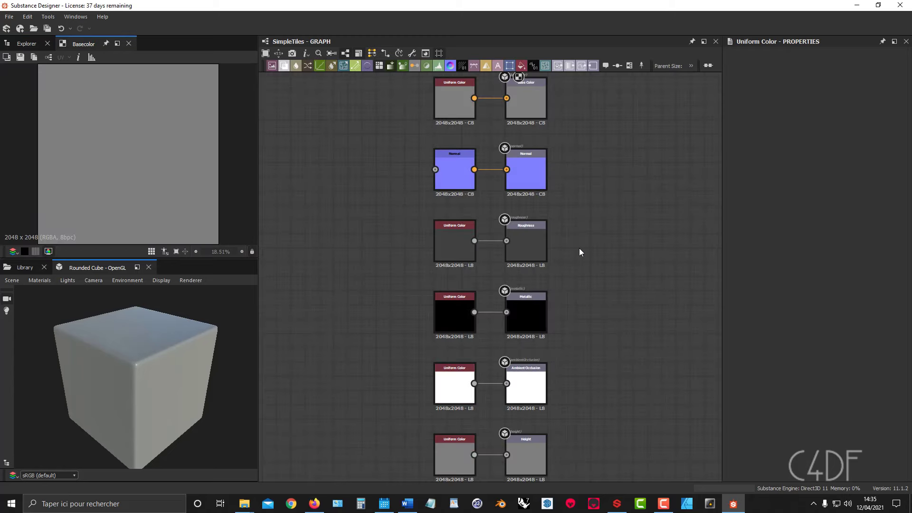
scroll(545, 178, "up", 3)
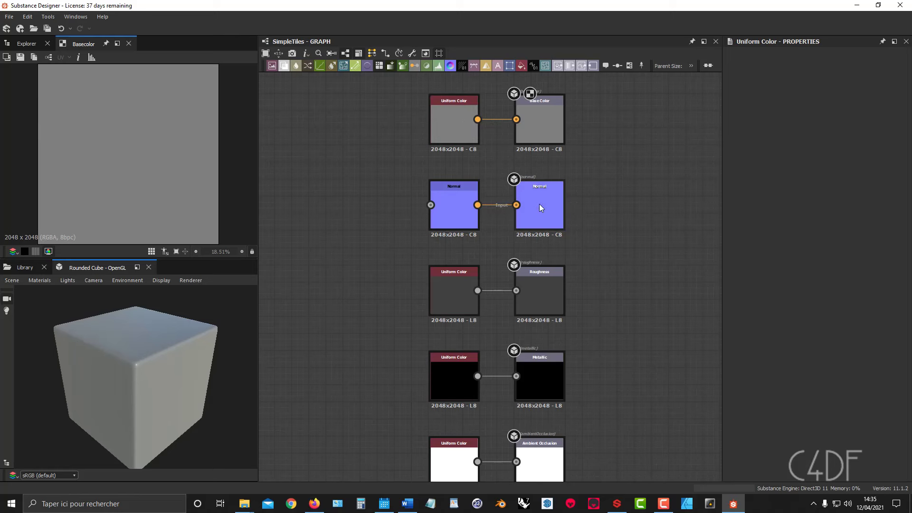
middle_click_drag(586, 264, 583, 149)
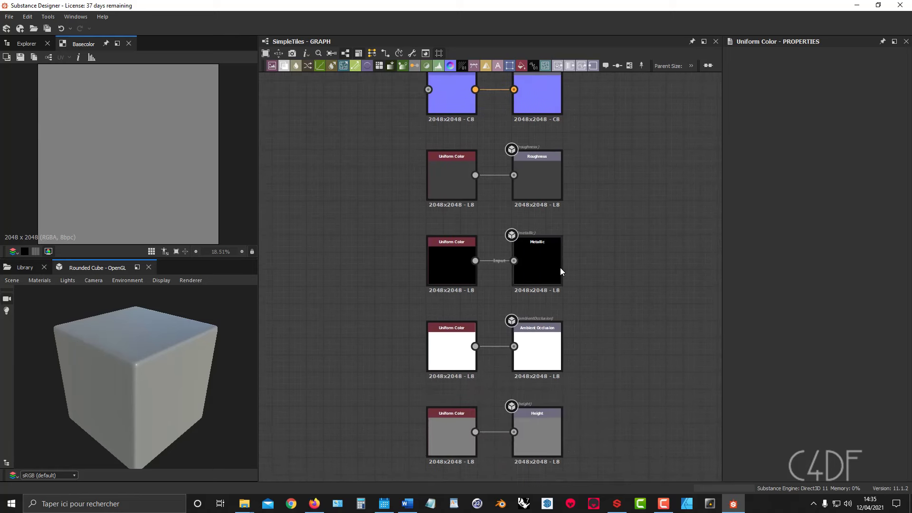
mouse_move(580, 347)
middle_mouse_down()
mouse_move(581, 215)
mouse_move(589, 355)
middle_mouse_up()
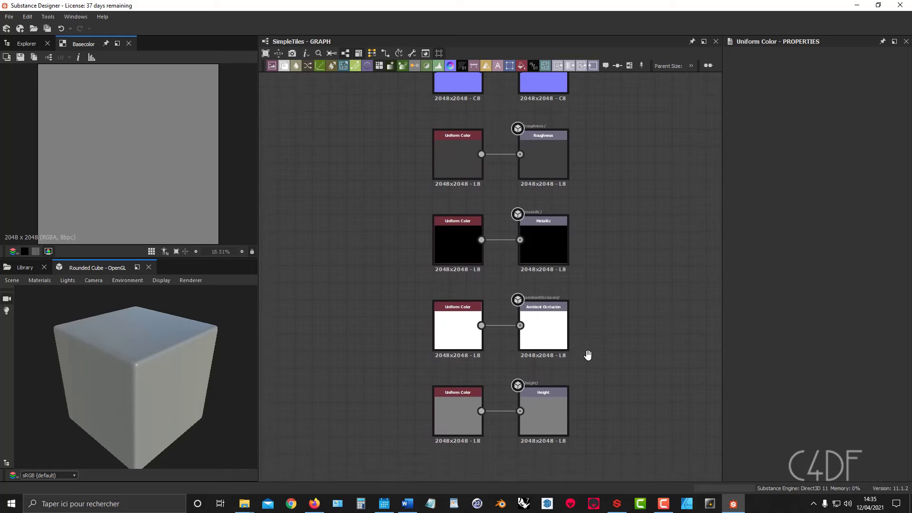
scroll(590, 304, "down", 2)
middle_click_drag(597, 299, 574, 301)
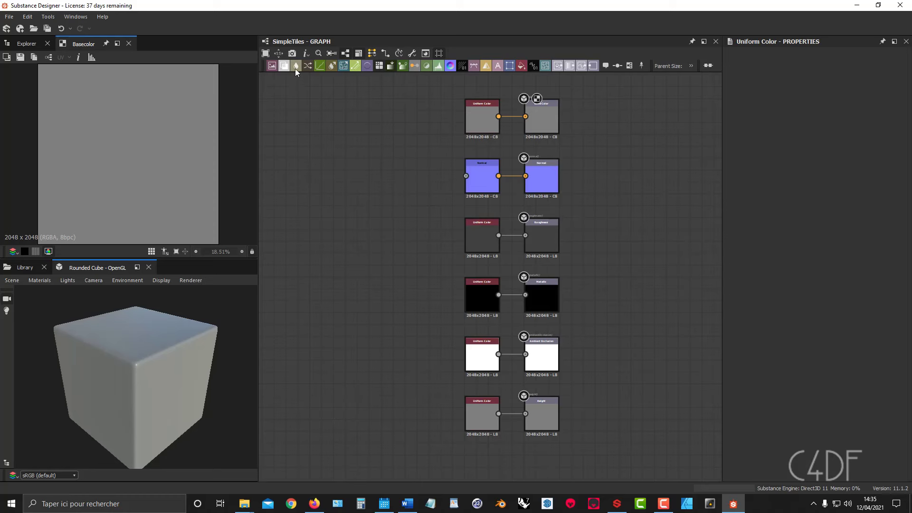
right_click(317, 192)
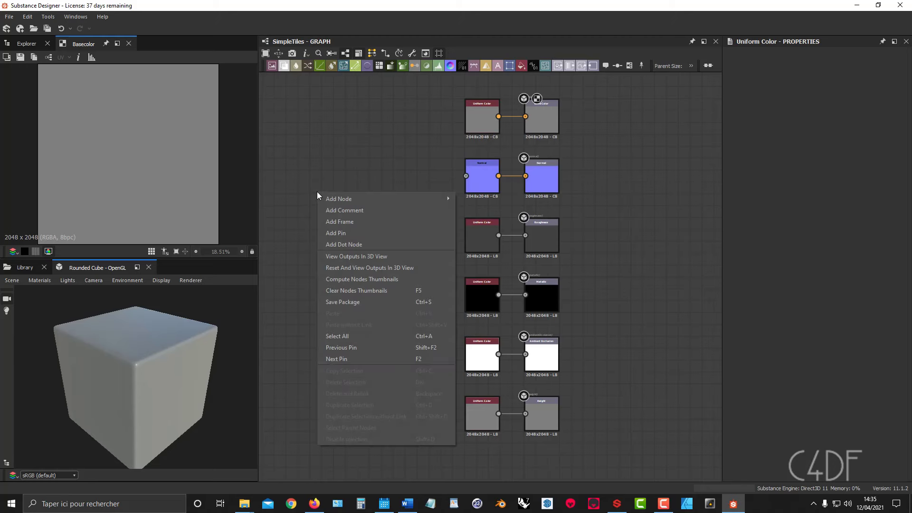
mouse_move(339, 202)
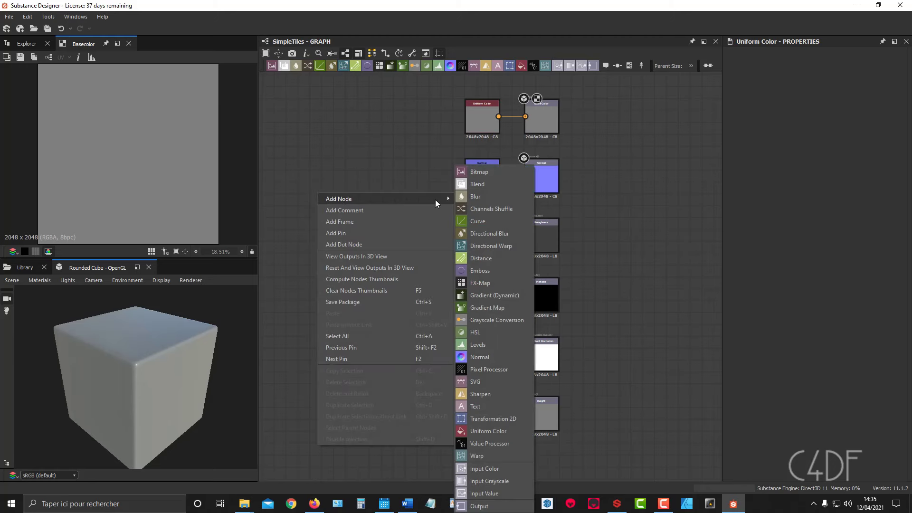
left_click(363, 171)
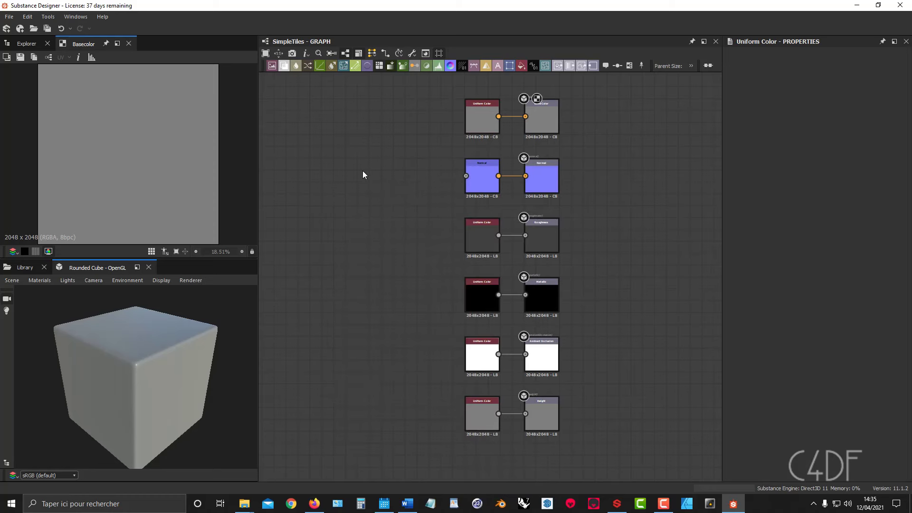
key("space")
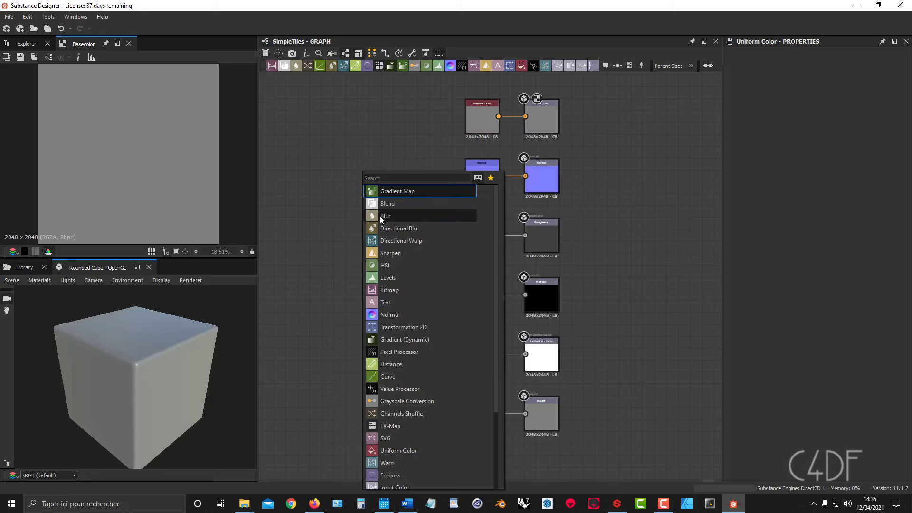
left_click(369, 155)
Add a Blur node in the free area beside the node column and connect its output to the Height output node
left_click(296, 65)
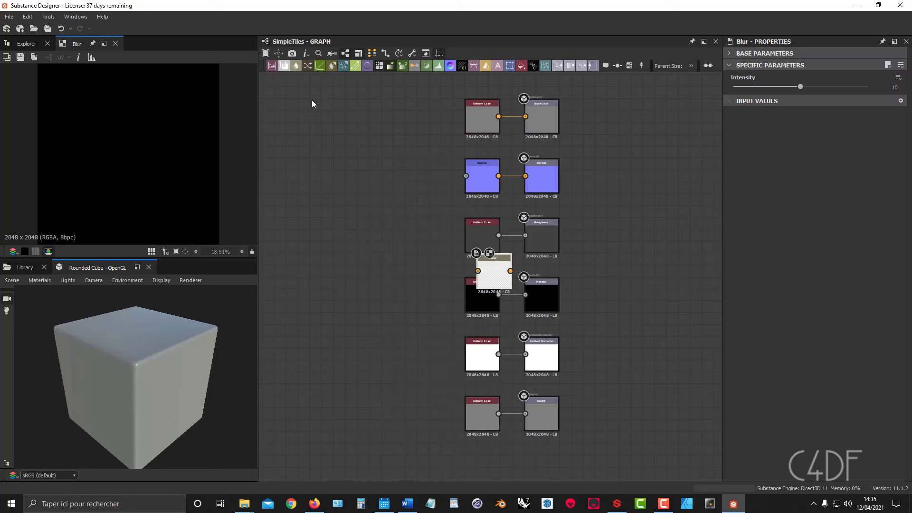
left_click_drag(493, 266, 461, 177)
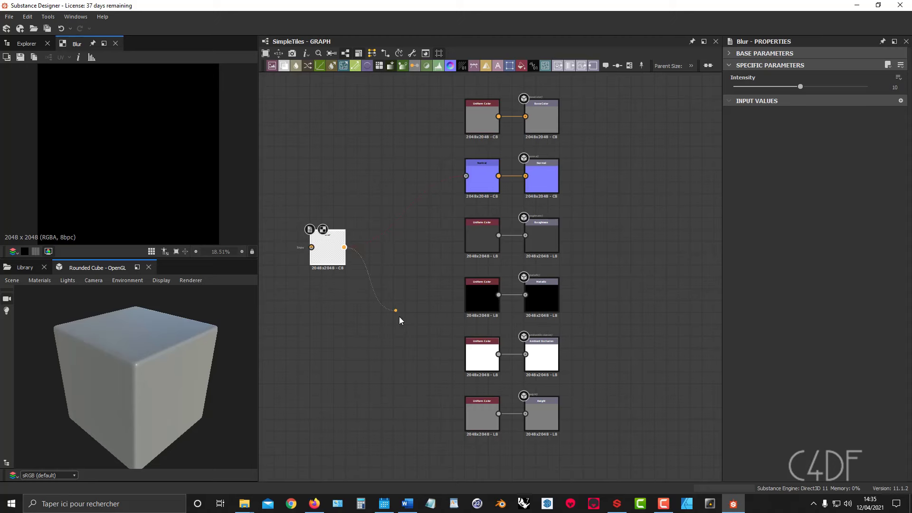
left_click_drag(399, 321, 394, 351)
left_click_drag(492, 420, 526, 422)
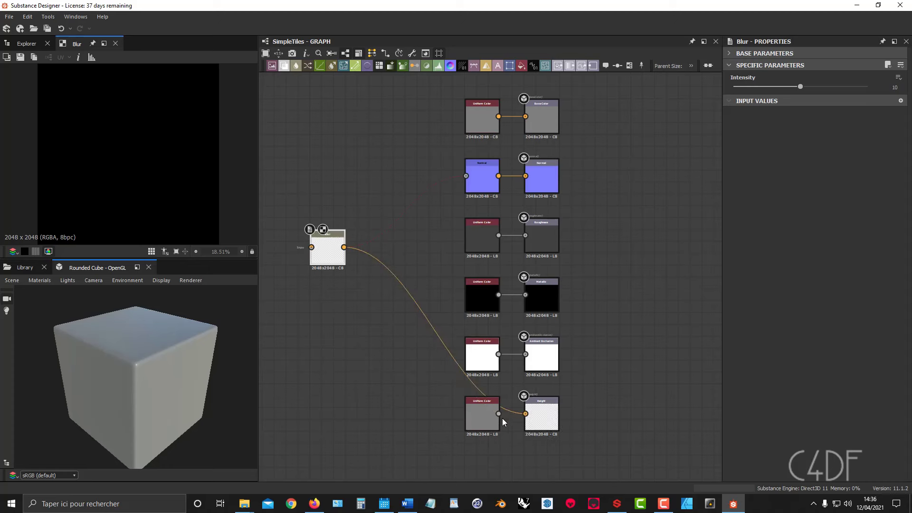
Delete the Uniform Color nodes in front of the Height and Ambient Occlusion outputs
left_click(483, 416)
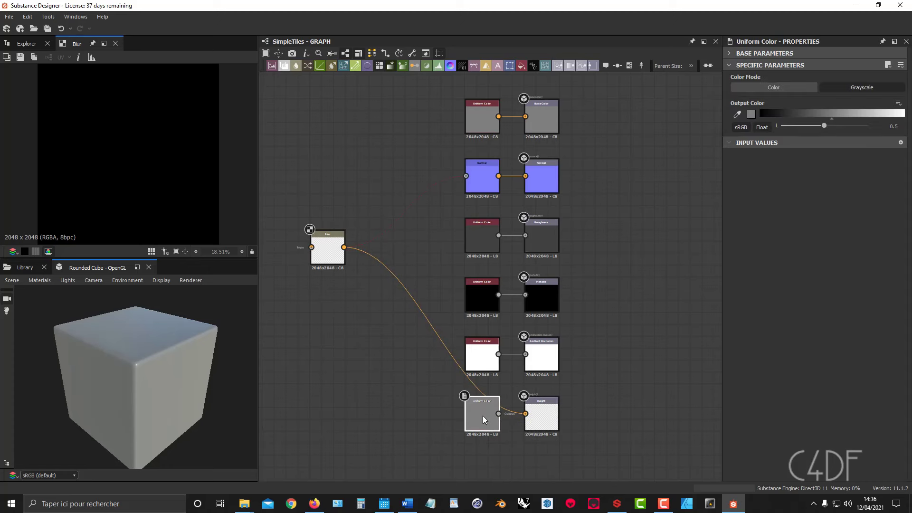
key("Delete")
left_click(479, 367)
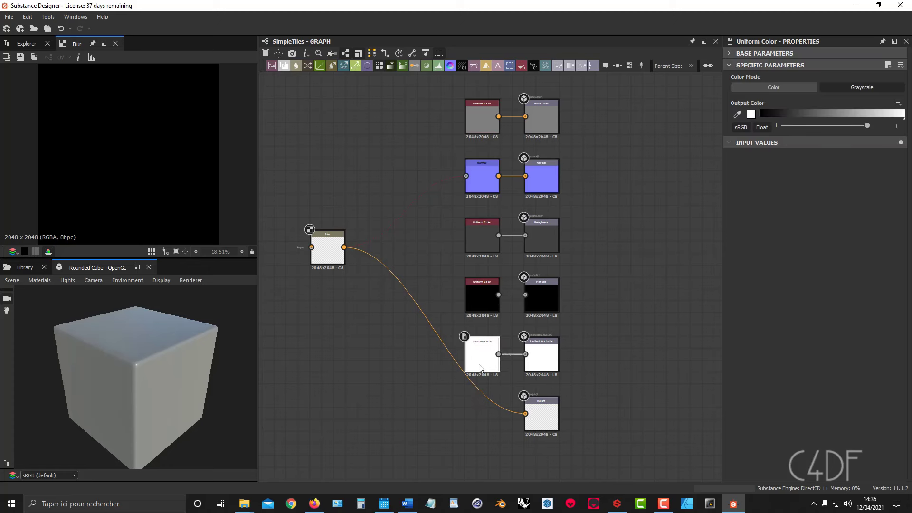
key("Delete")
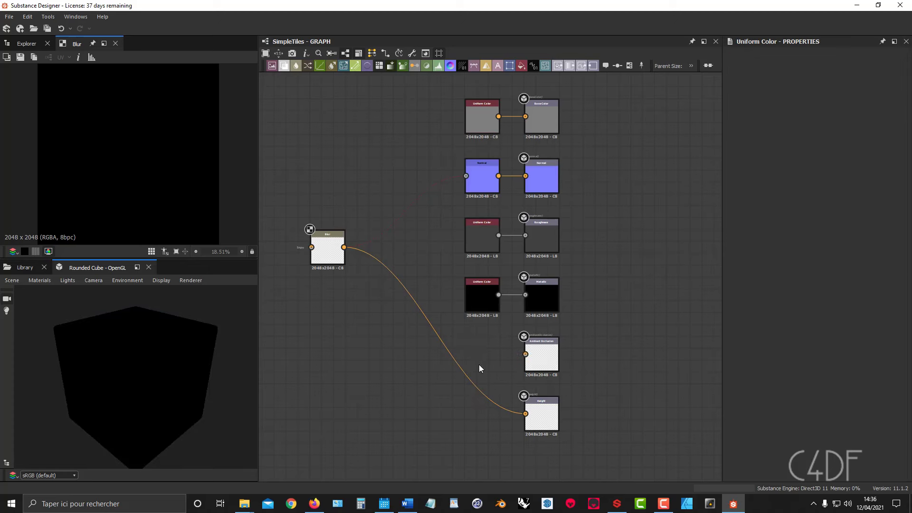
Add an Ambient Occlusion (HBAO) node and connect it to the Ambient Occlusion output node
key("space")
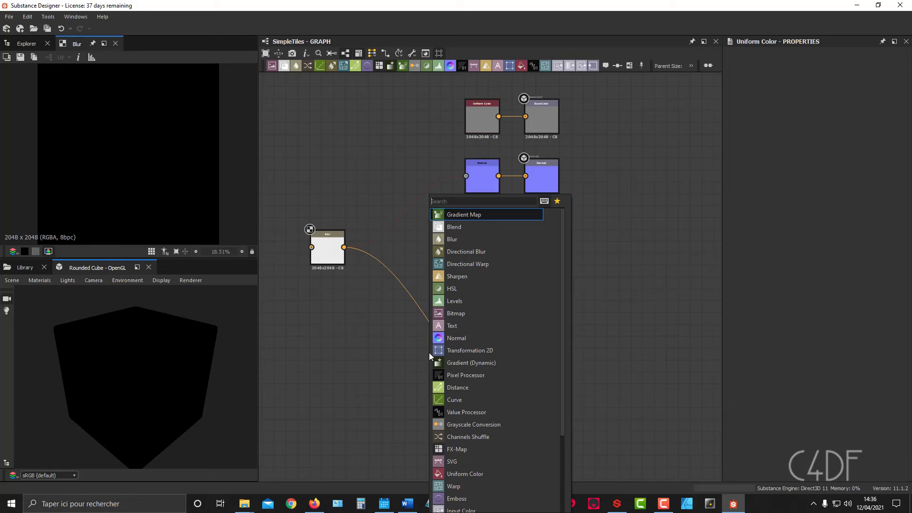
type("hb")
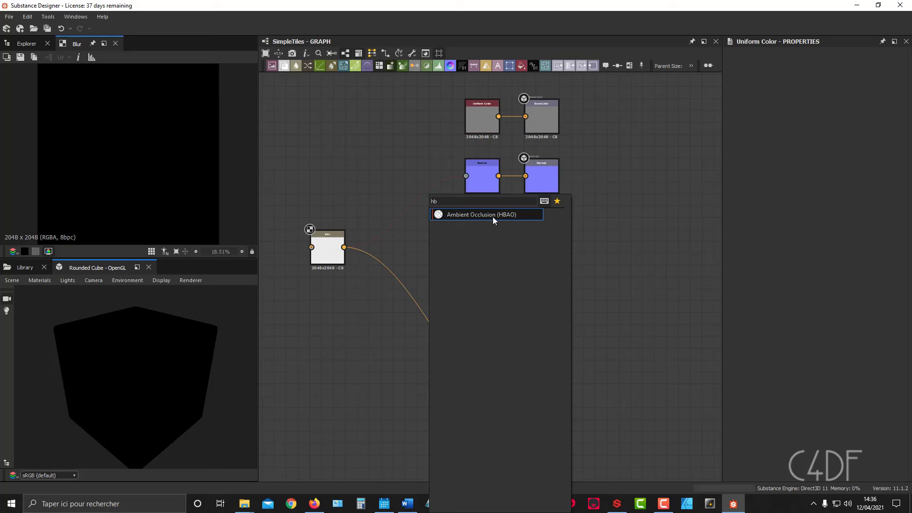
left_click(492, 217)
left_click_drag(431, 366, 525, 354)
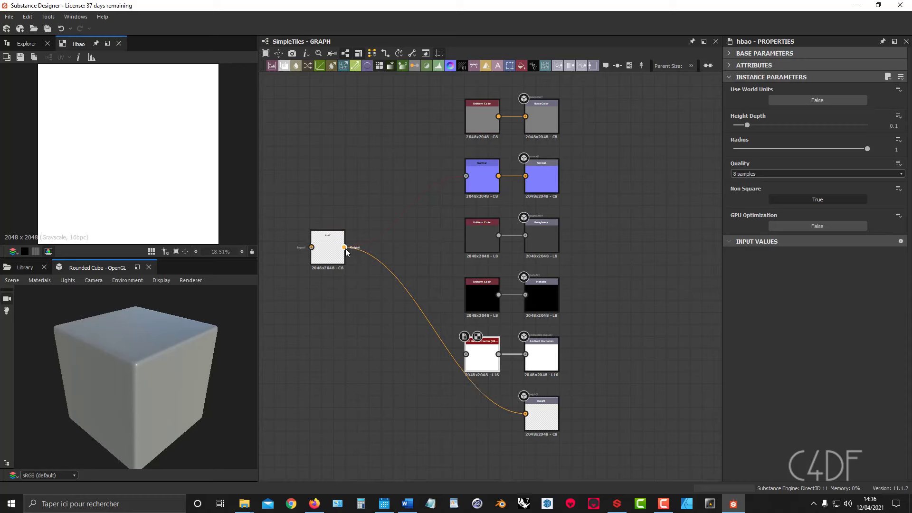
Connect the Blur node's output to the inputs of the HBAO and Normal nodes and move the Blur node slightly closer
left_click_drag(344, 247, 465, 355)
left_click(335, 252)
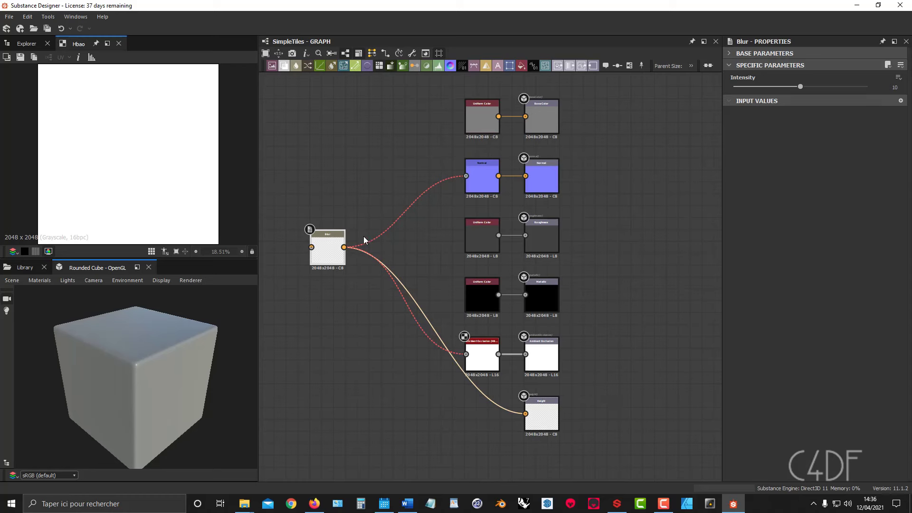
left_click_drag(335, 250, 357, 251)
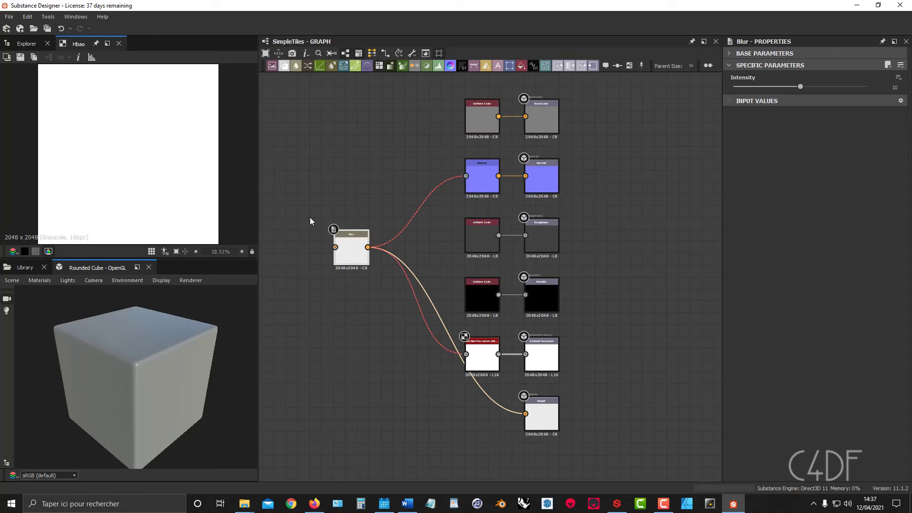
Try a BnW Spots 1 node as the Blur node's input, check it on the 3D cube, and delete it
key("space")
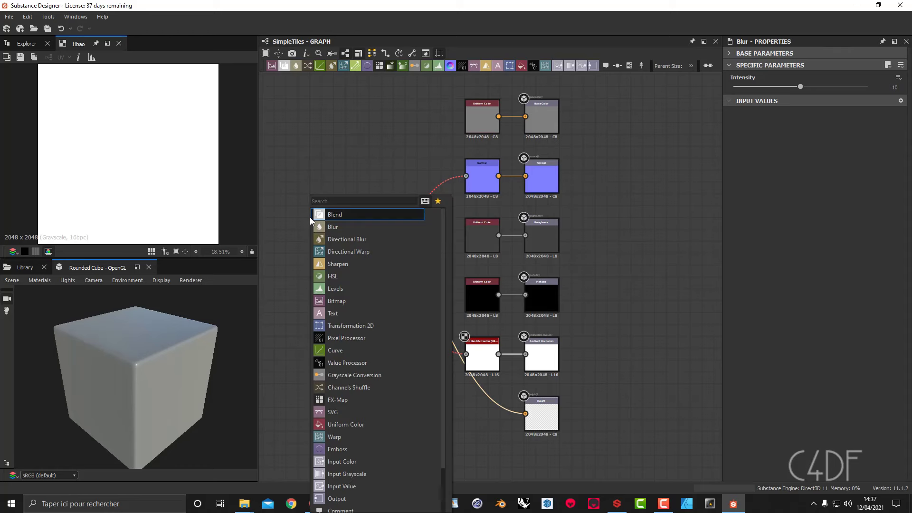
type("bn")
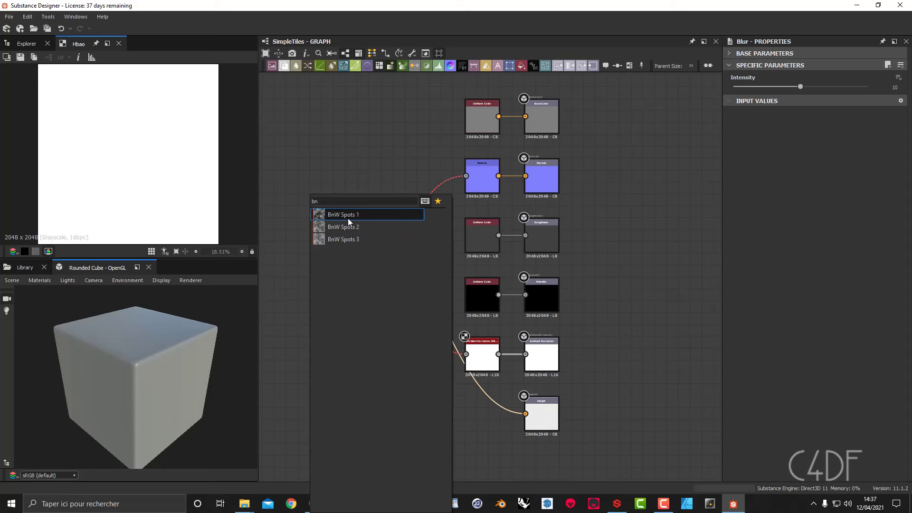
left_click(345, 216)
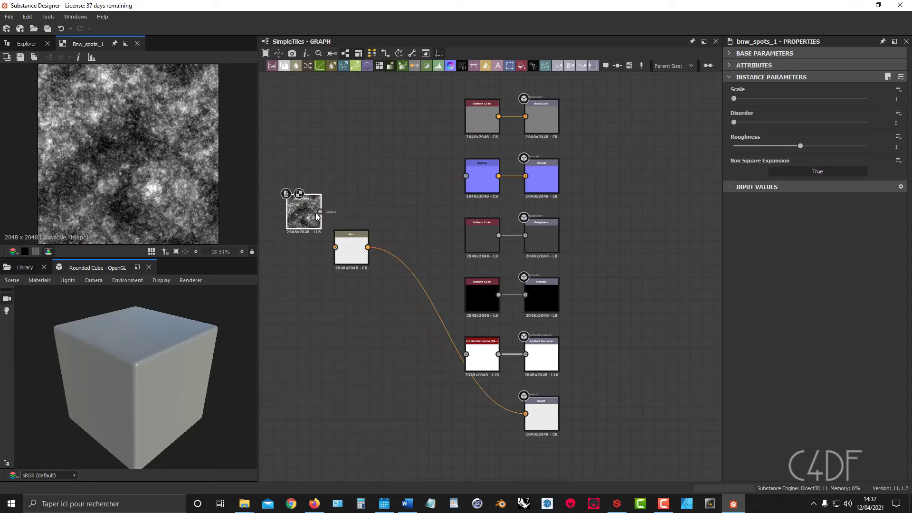
left_click_drag(316, 213, 341, 235)
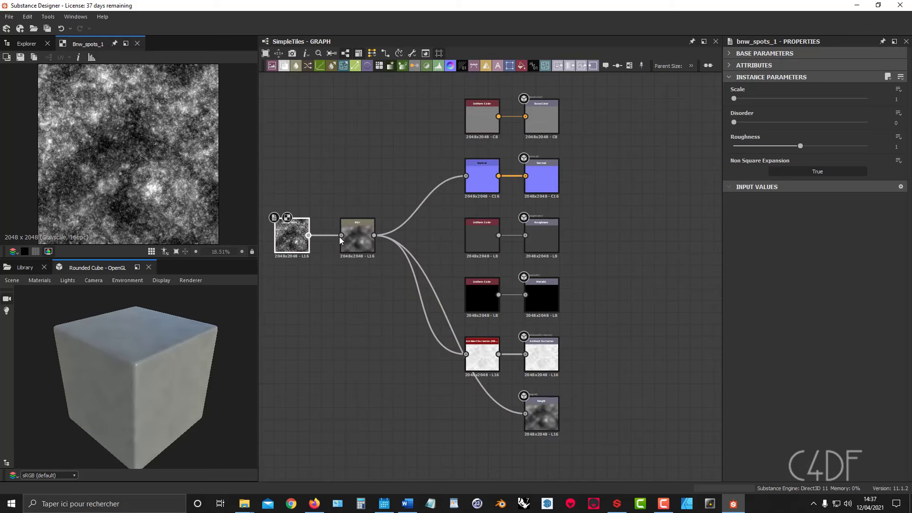
left_click_drag(167, 403, 191, 406)
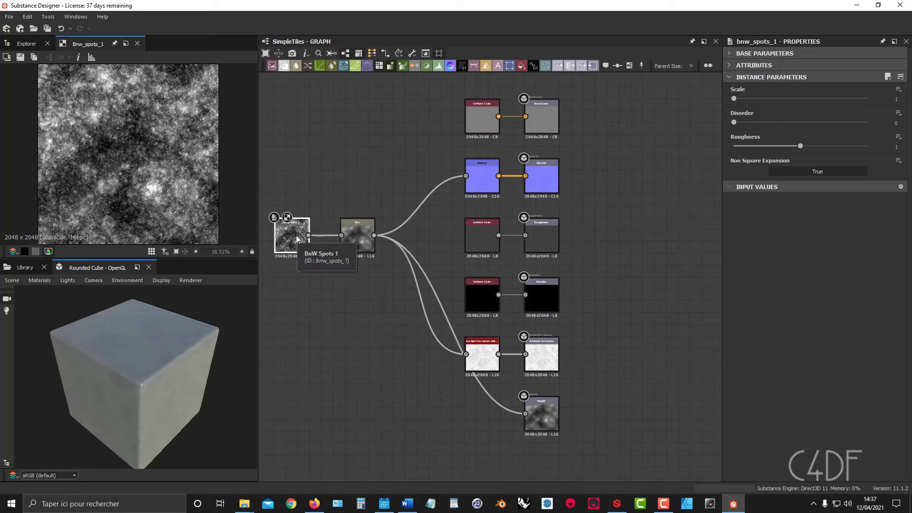
key("Delete")
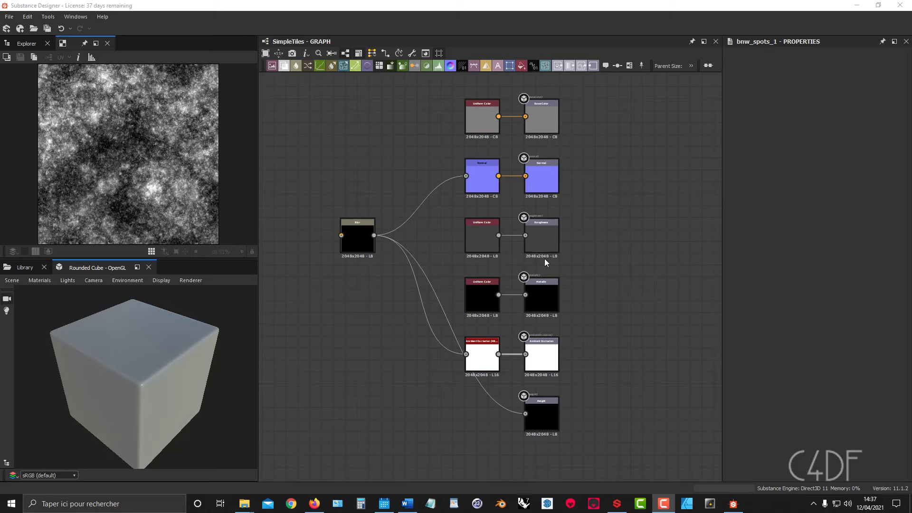
left_click(619, 252)
Add a Tile Sampler node and connect its output to the Blur node's input
key("f")
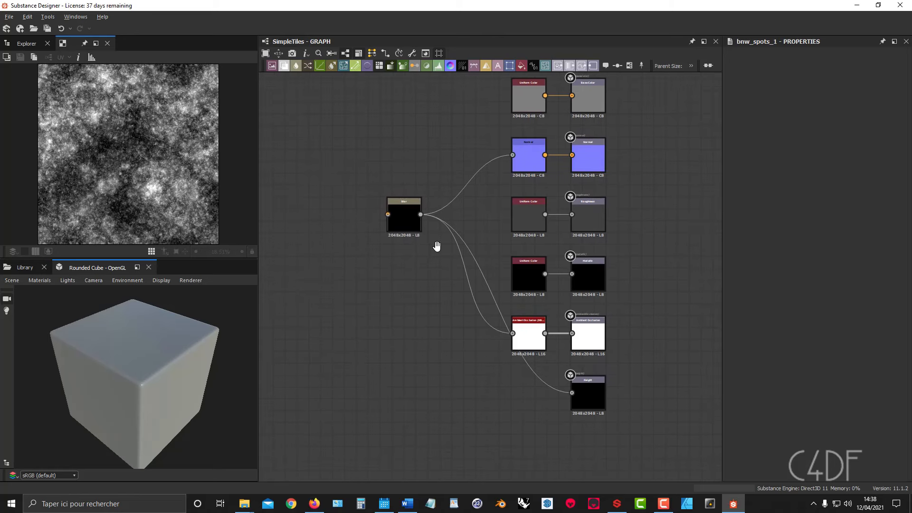
middle_click_drag(436, 246, 454, 245)
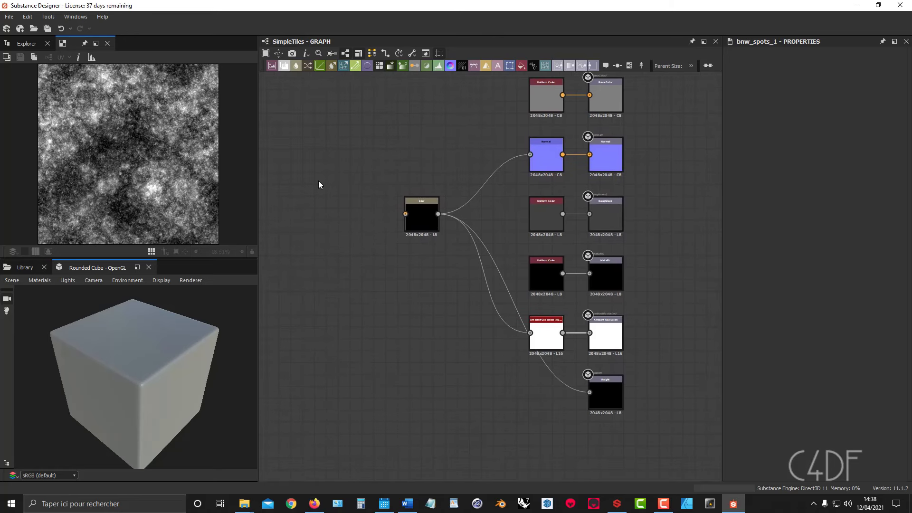
key("space")
type("tile")
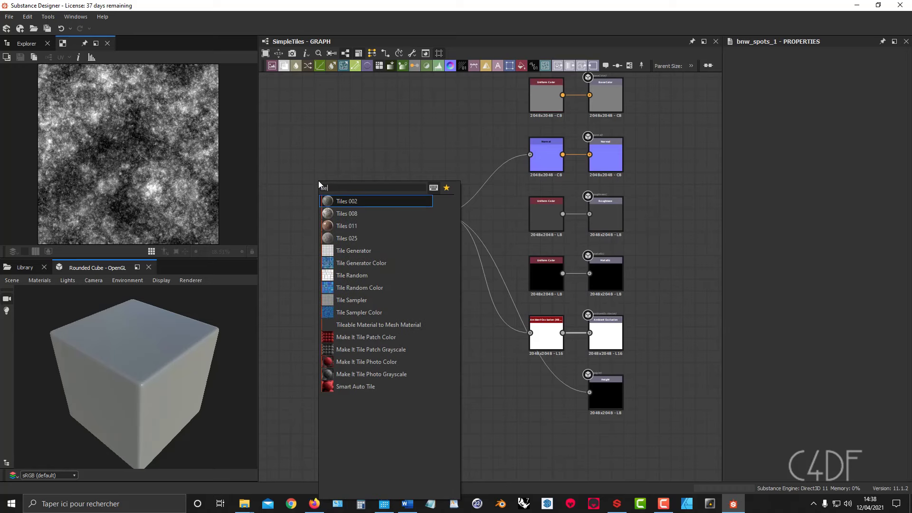
left_click(344, 300)
left_click_drag(338, 176, 405, 214)
Set the Blur node's intensity to 0
left_click(423, 212)
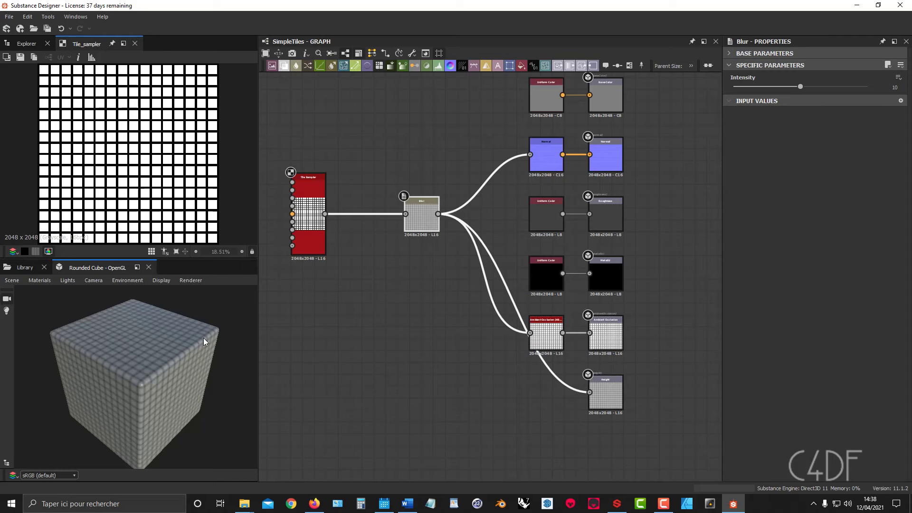
left_click_drag(799, 89, 730, 89)
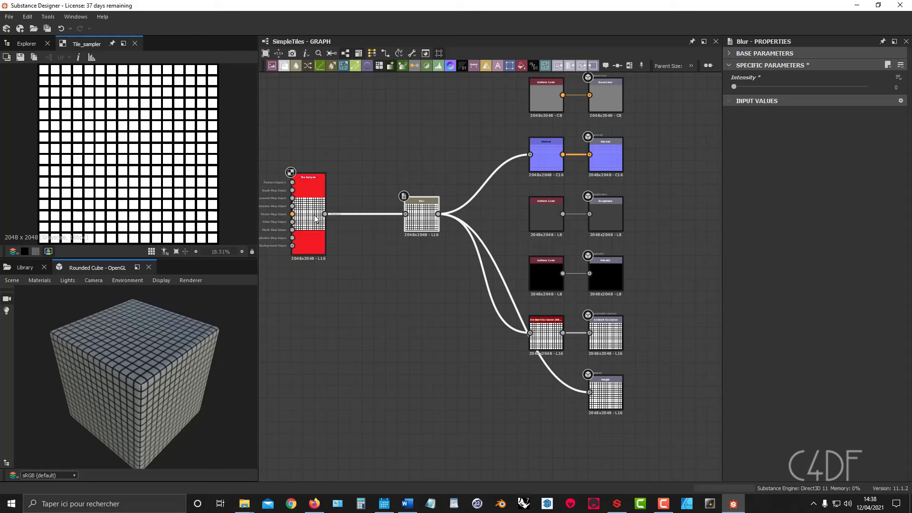
Set the Tile Sampler's X Amount to 4
left_click(315, 220)
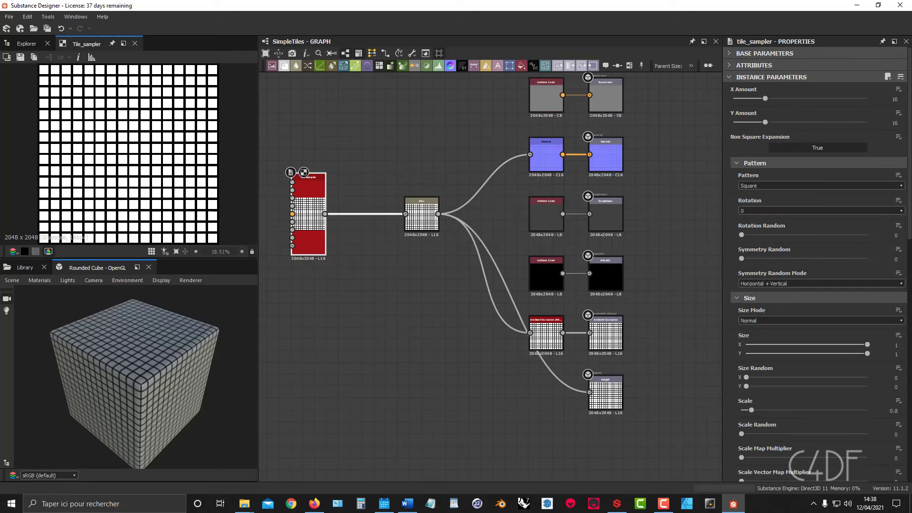
left_click(897, 100)
type("4")
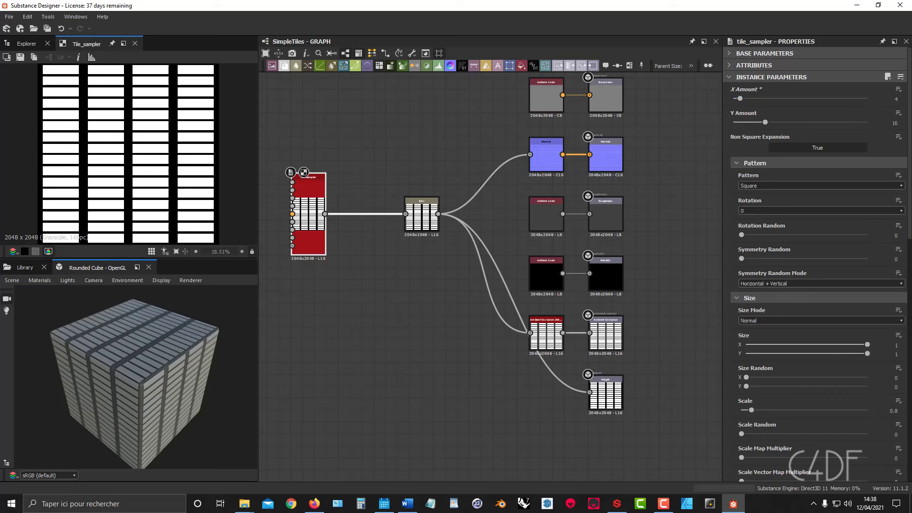
Set the Tile Sampler's X Size to 1.18 to narrow the vertical gaps and check the result on the 3D cube
left_click(737, 164)
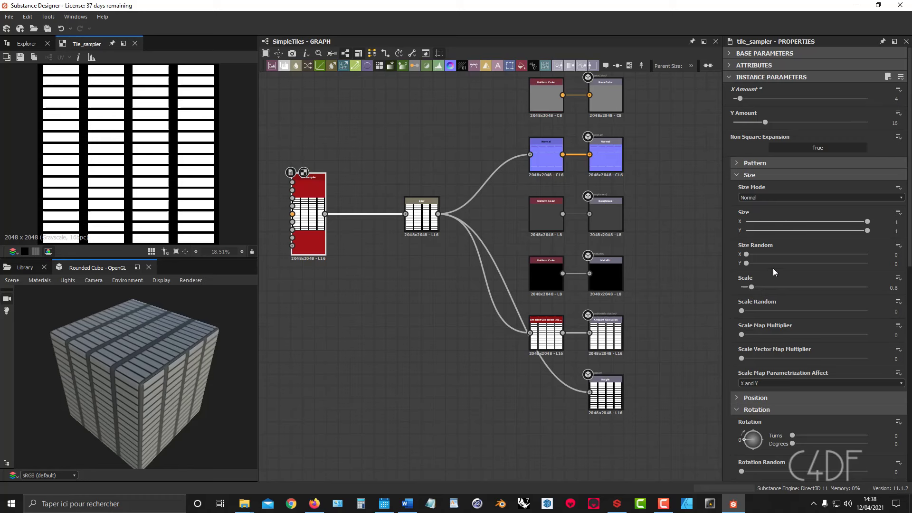
left_click(899, 222)
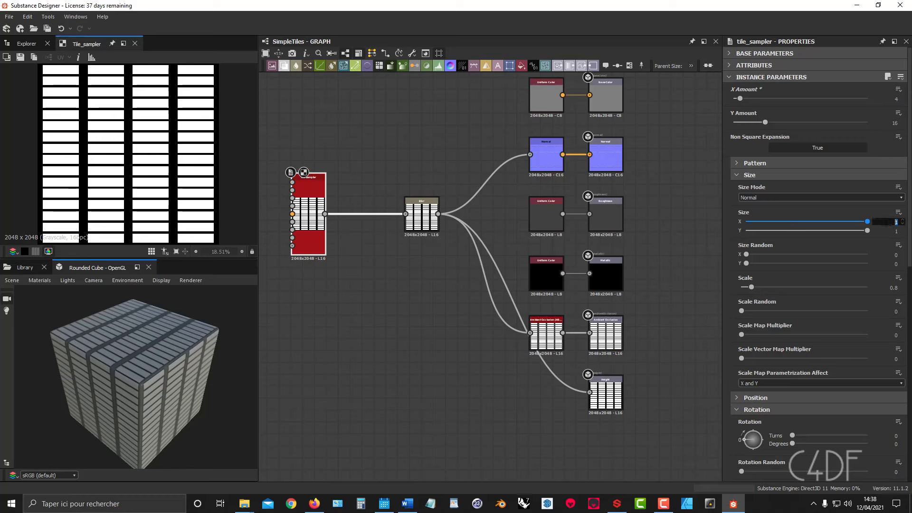
type(".18")
key("Return")
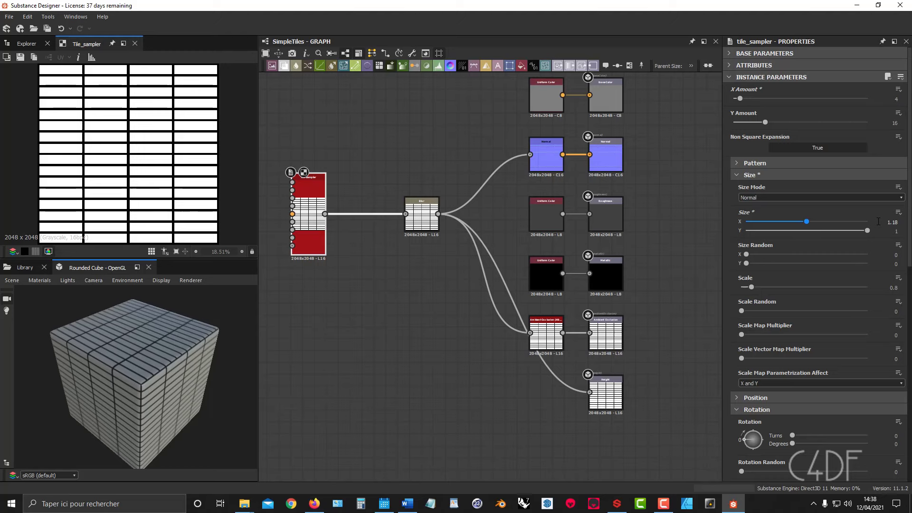
left_click_drag(187, 403, 126, 379)
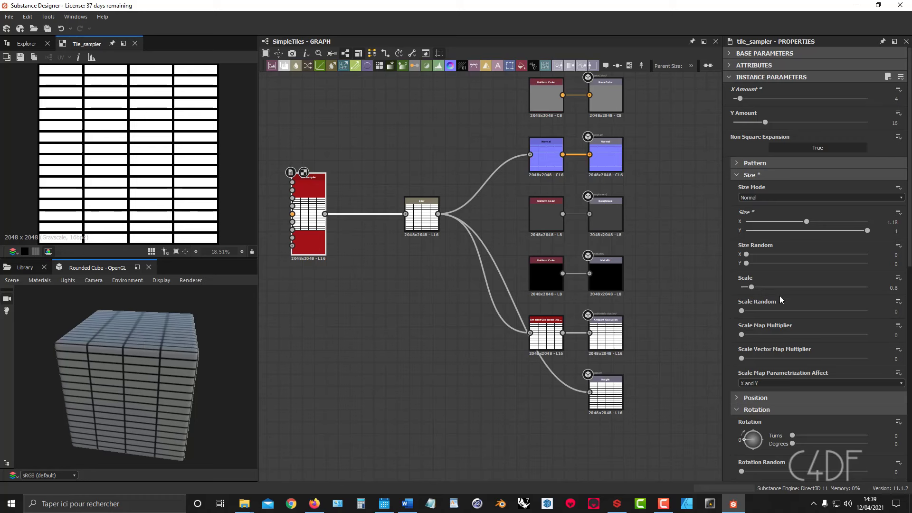
Set the Tile Sampler's position Offset to 0.5 and inspect the staggered brick rows on the 3D cube
left_click(736, 176)
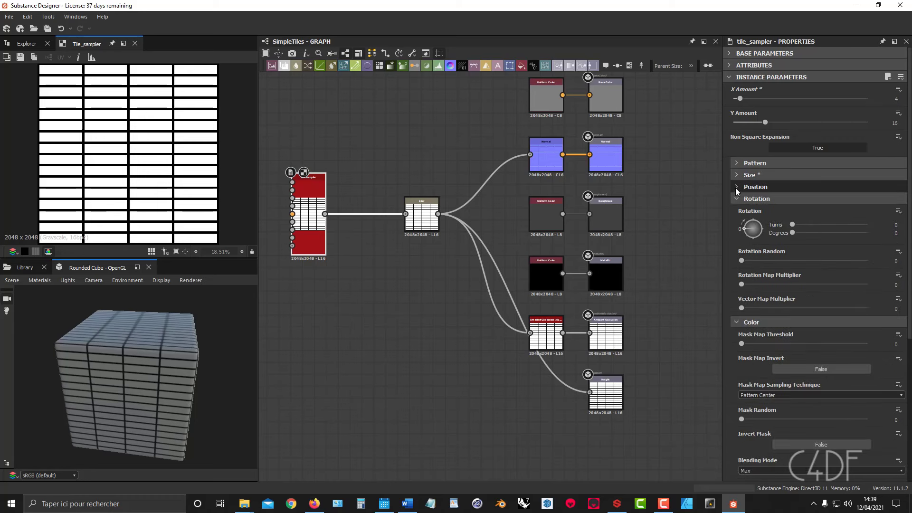
left_click(736, 187)
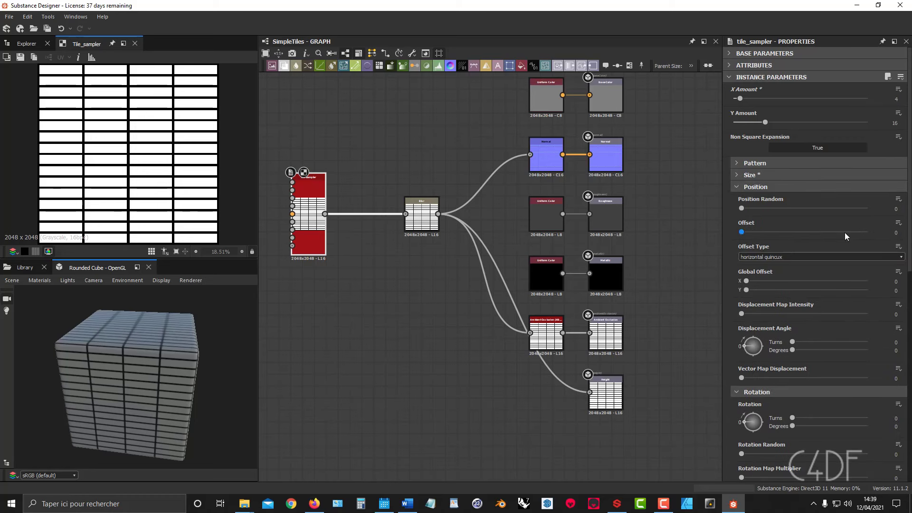
double_click(893, 232)
type("0.5")
key("Return")
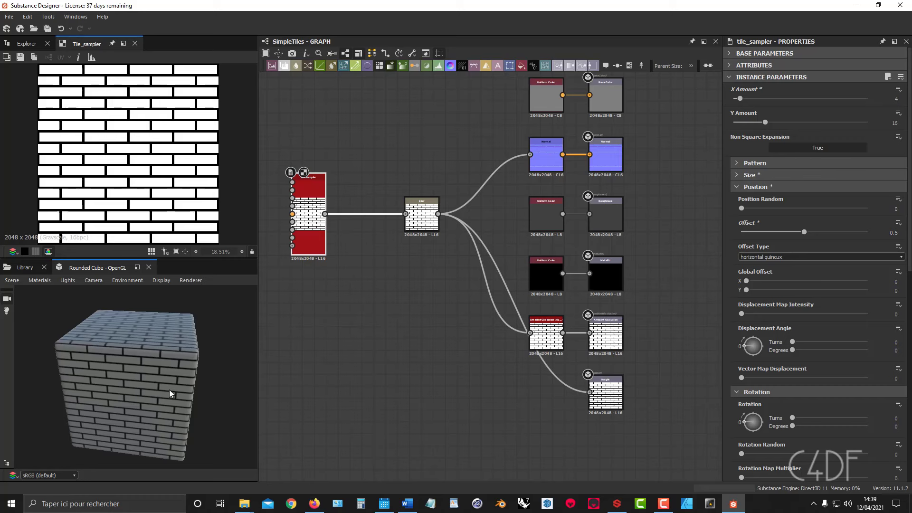
left_click_drag(191, 408, 179, 364)
mouse_move(179, 363)
right_mouse_down()
mouse_move(152, 197)
mouse_move(170, 236)
mouse_move(186, 331)
mouse_move(180, 346)
mouse_move(131, 232)
mouse_move(172, 368)
right_mouse_up()
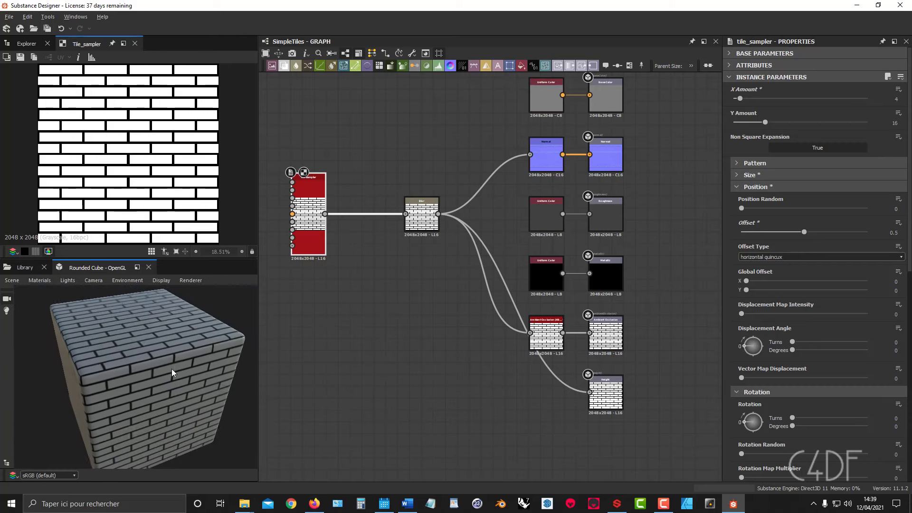
left_click_drag(172, 369, 160, 333)
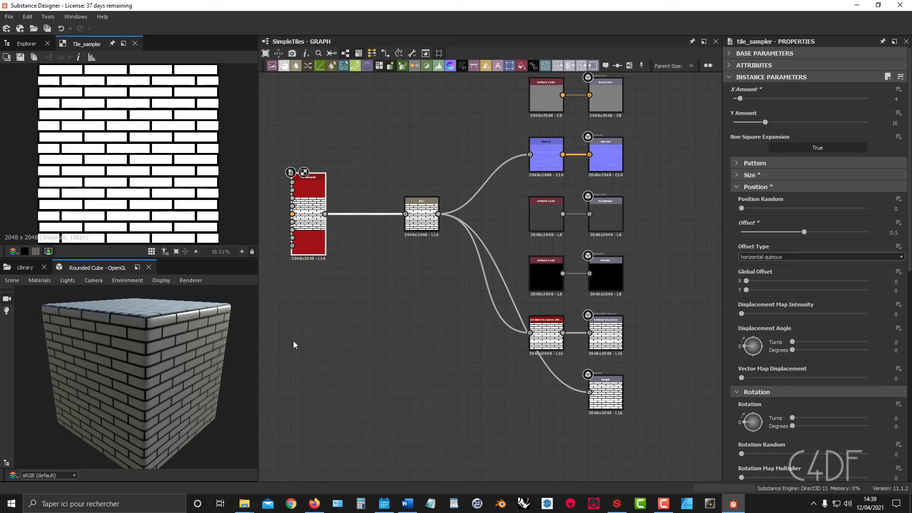
Switch the 3D view's default physically_metallic_roughness material from Parallax Occlusion to Tessellation
left_click(42, 281)
mouse_move(44, 292)
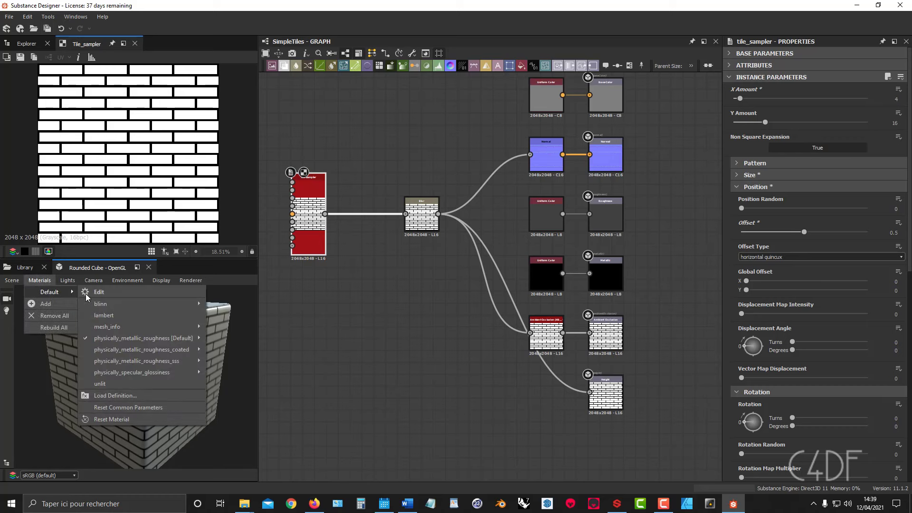
mouse_move(107, 336)
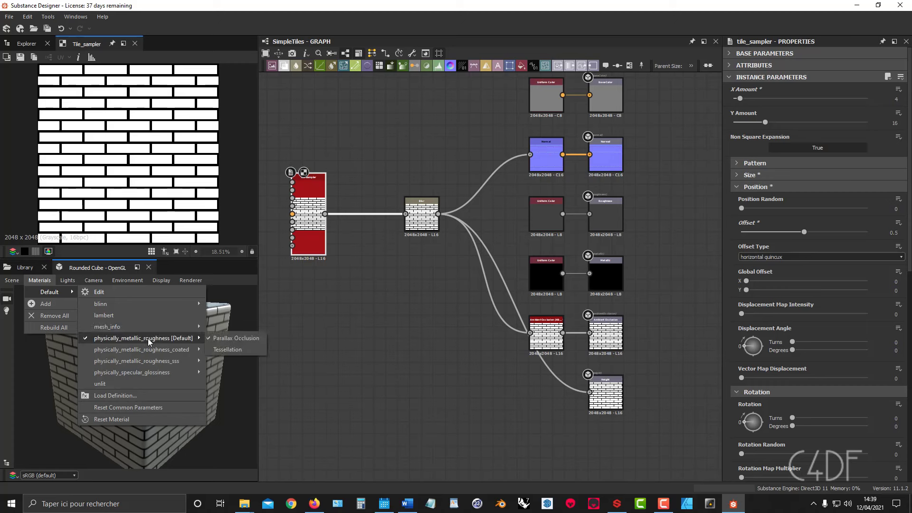
left_click(229, 349)
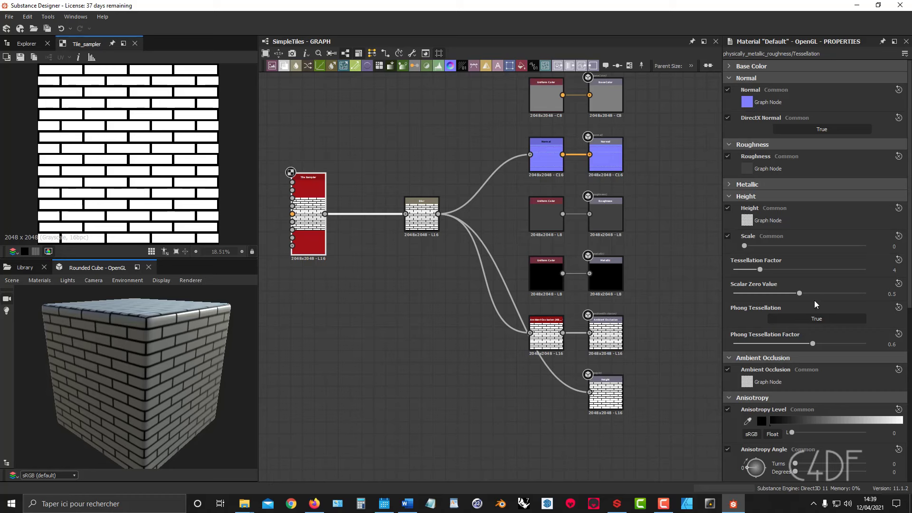
Set the default material's height Scale to 2 and inspect the displaced brick edges up close on the cube
double_click(893, 246)
key("Return")
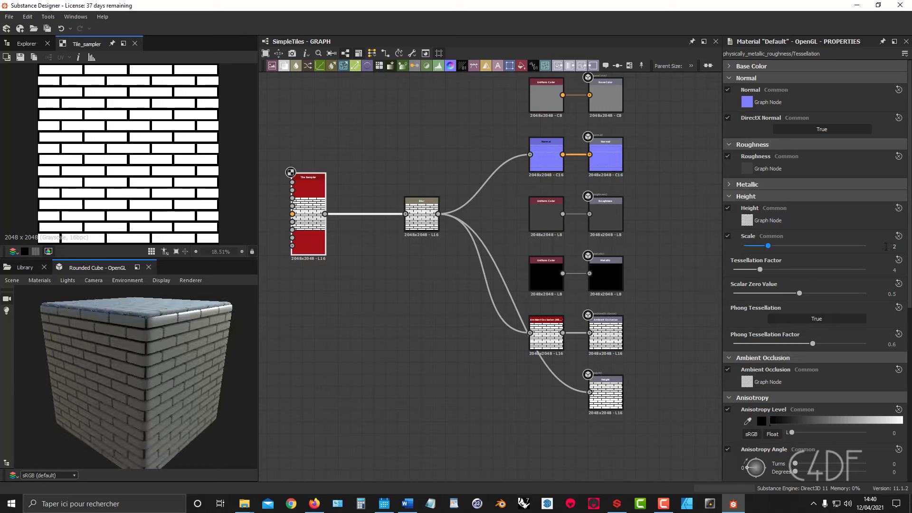
left_click_drag(182, 323, 176, 372)
right_click_drag(245, 368, 218, 360)
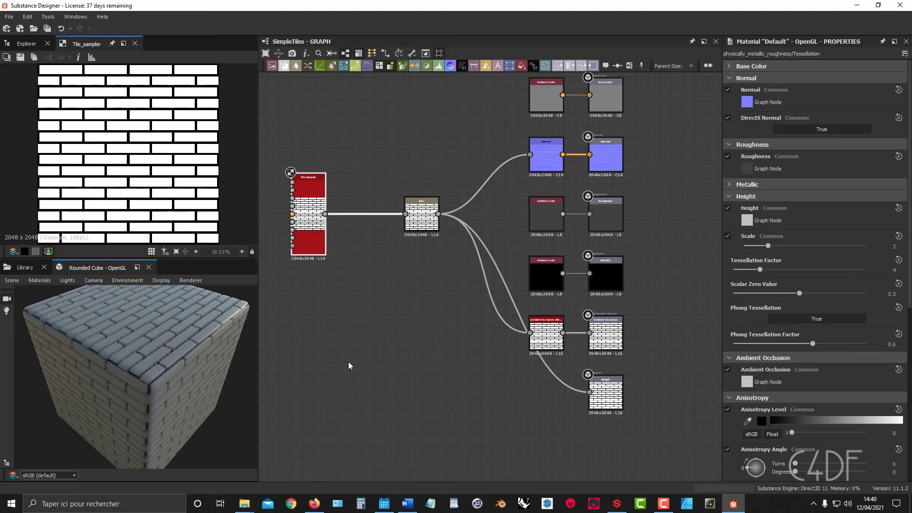
left_click_drag(148, 371, 219, 355)
right_click_drag(219, 352, 199, 199)
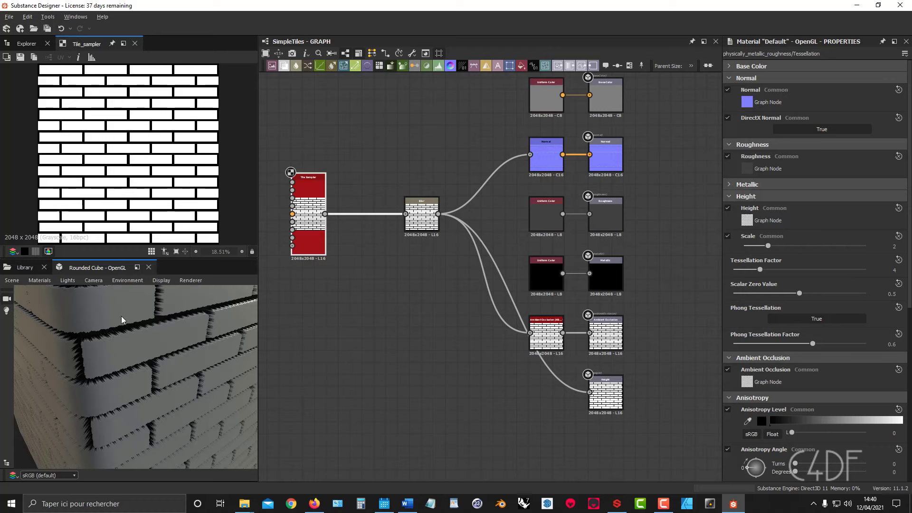
right_click_drag(199, 323, 196, 413)
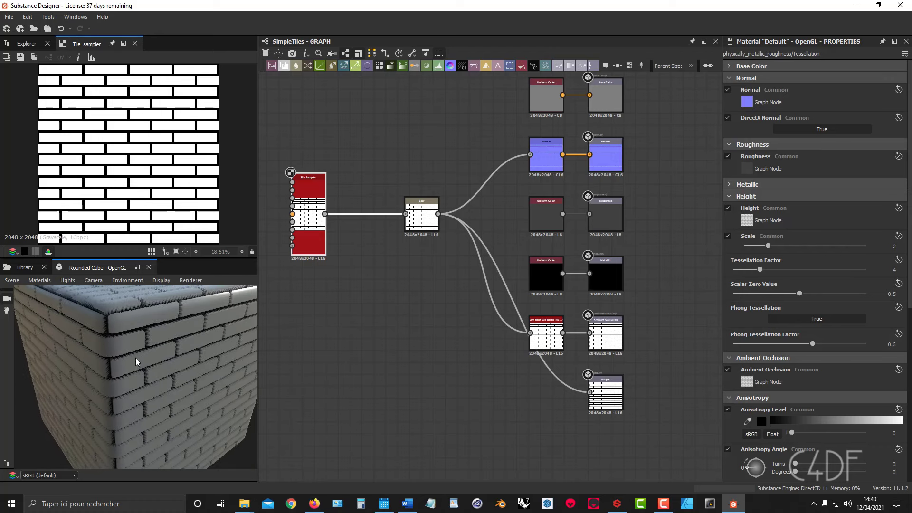
Set the material's Tessellation Factor to 14 and inspect the brick edges on the cube at close range
left_click(760, 270)
double_click(895, 269)
key("Return")
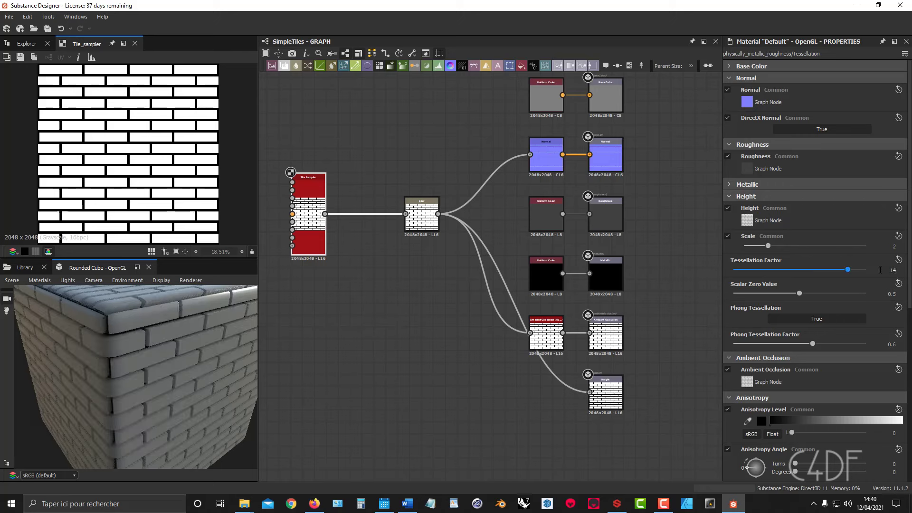
left_click_drag(147, 384, 146, 320)
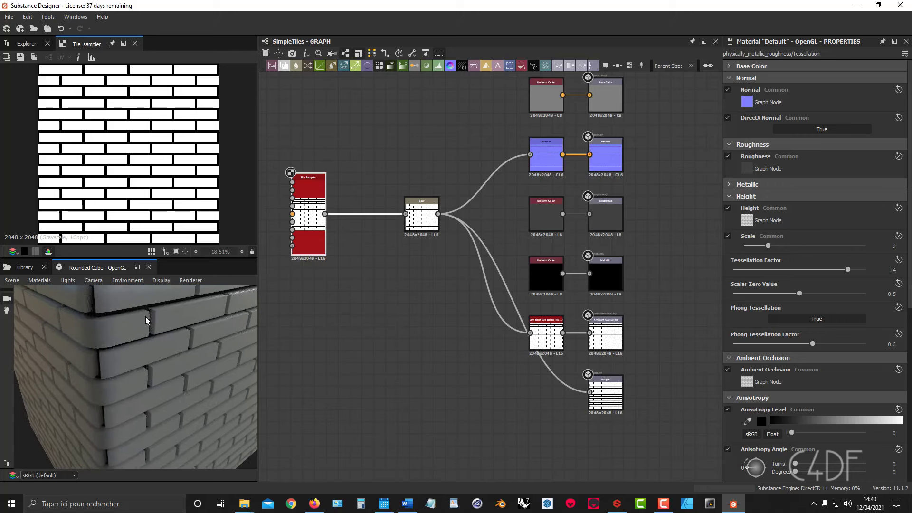
right_click_drag(146, 317, 136, 230)
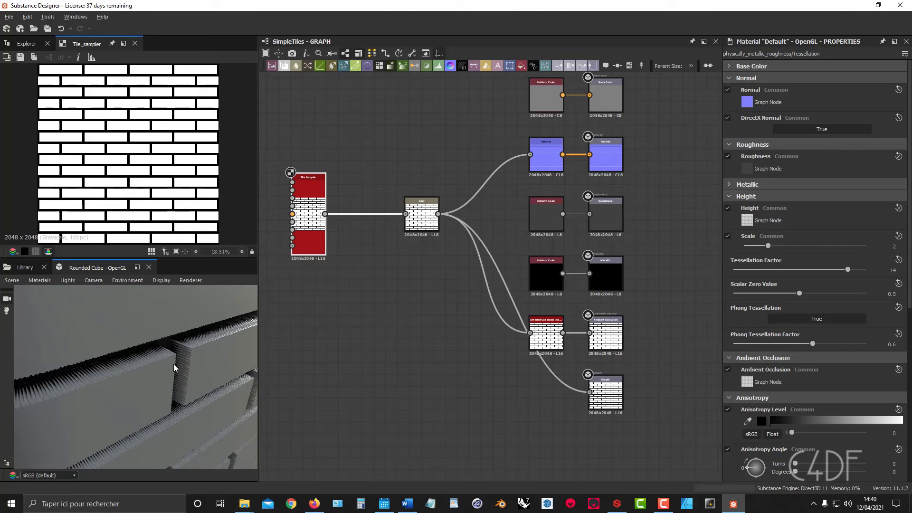
right_click_drag(169, 366, 171, 506)
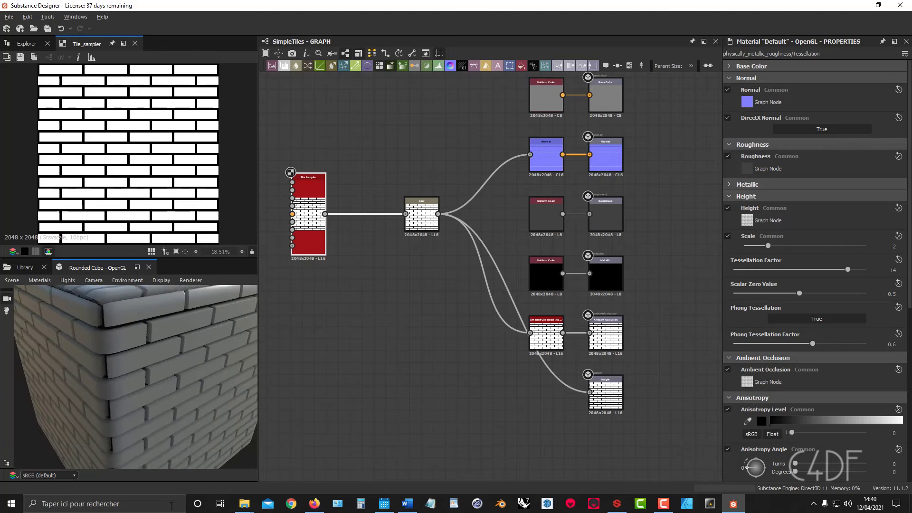
right_click_drag(190, 351, 191, 446)
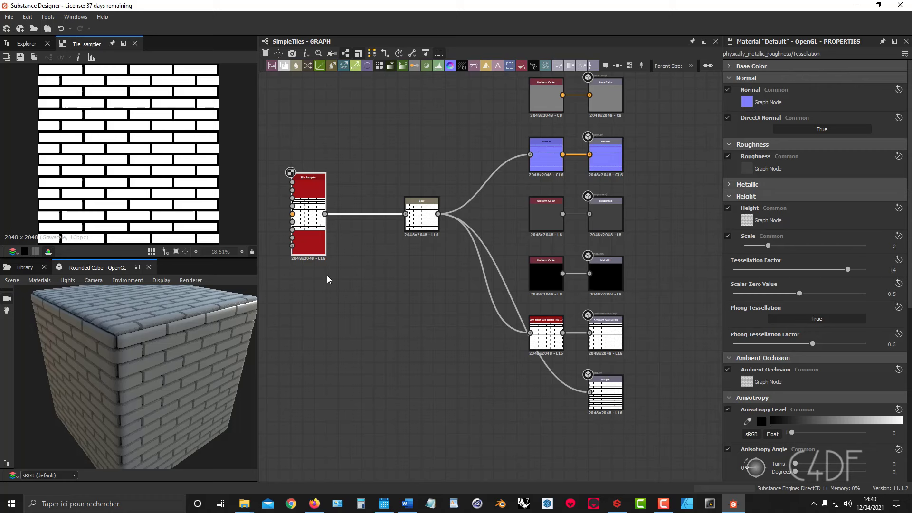
Set the Blur node's intensity to 0.2 and check the softened bricks on the 3D cube
left_click(419, 231)
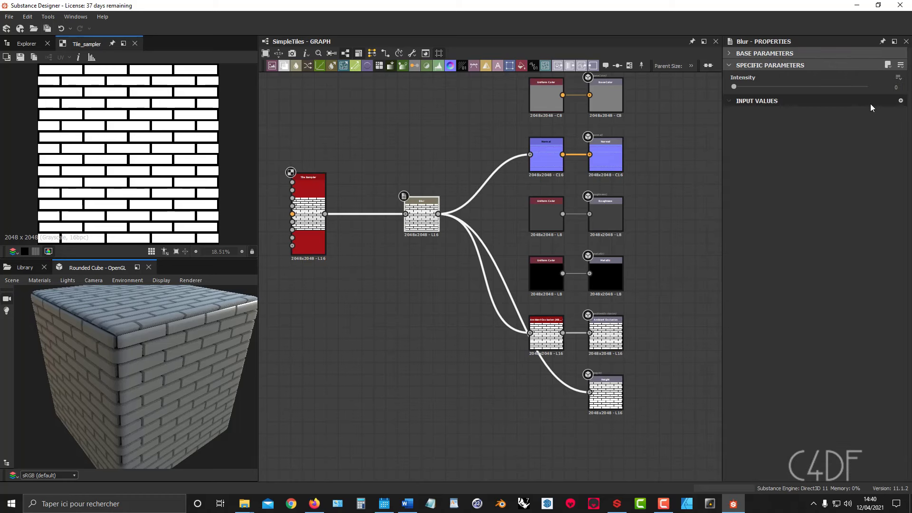
double_click(896, 87)
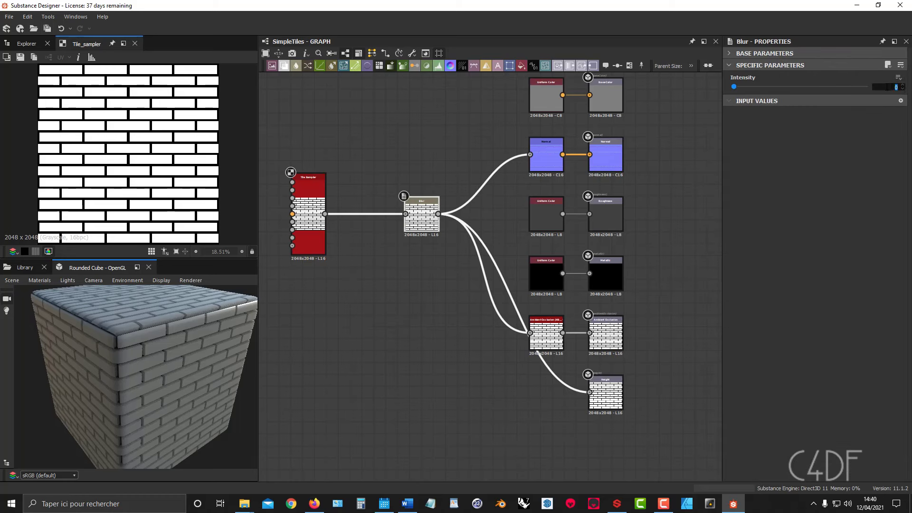
type("0.2")
key("Return")
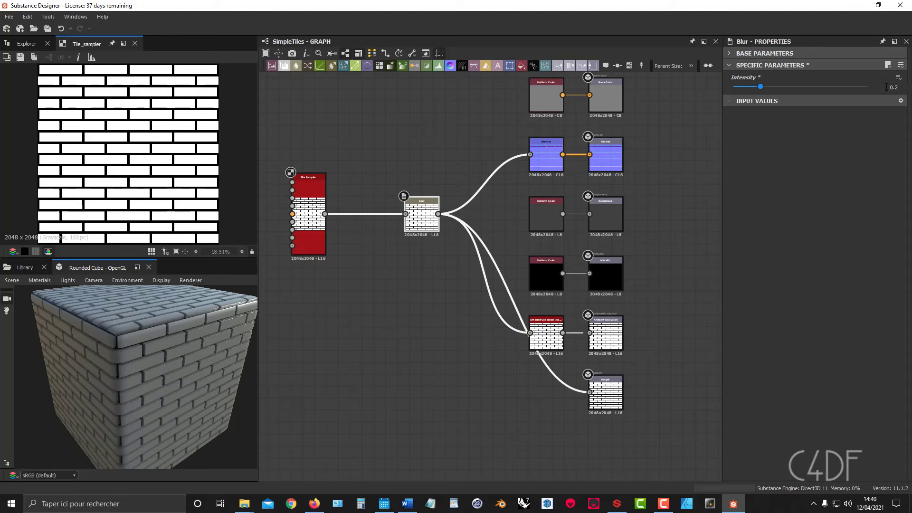
right_click_drag(162, 336, 175, 380, "ctrl+shift")
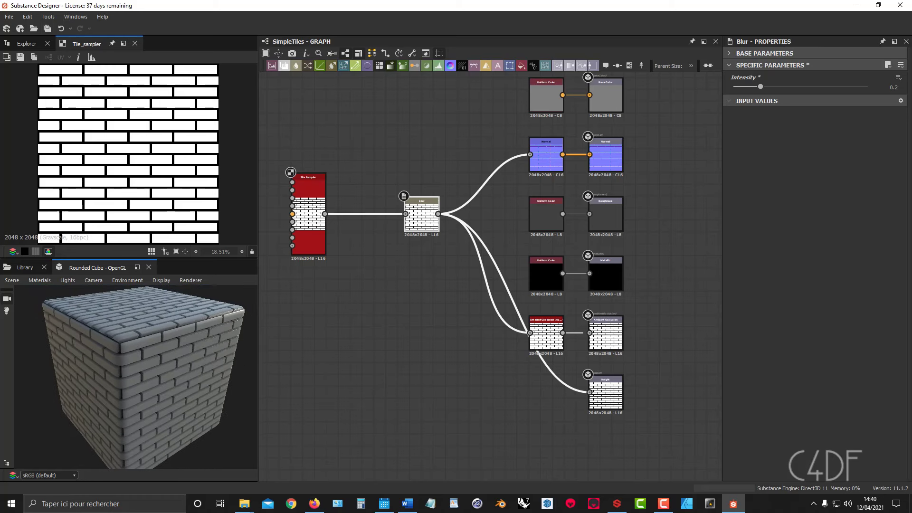
Move the Tile Sampler node up and away from the Blur node, and delete the link between them
mouse_move(387, 250)
middle_mouse_down()
mouse_move(416, 232)
mouse_move(405, 255)
mouse_move(387, 239)
mouse_move(392, 227)
mouse_move(368, 249)
middle_mouse_up()
left_click_drag(338, 171, 316, 99)
middle_click_drag(354, 234, 349, 253)
left_click(391, 202)
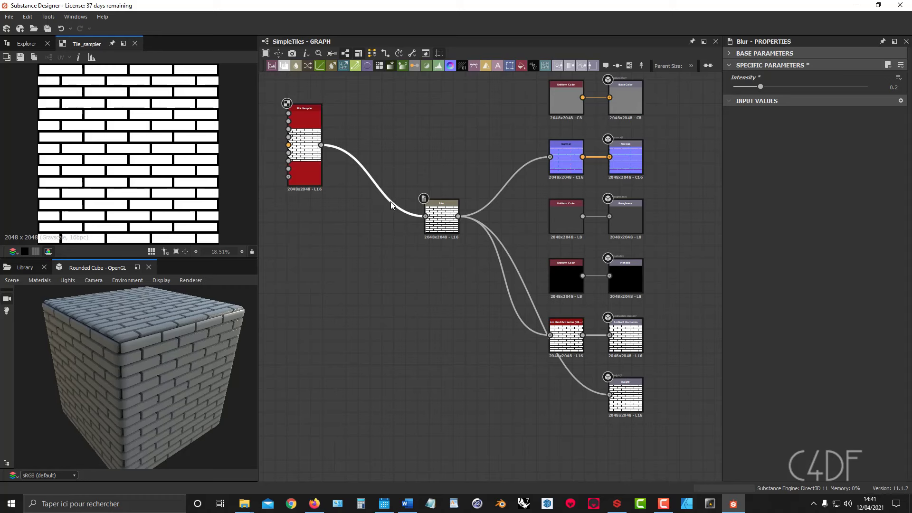
key("Delete")
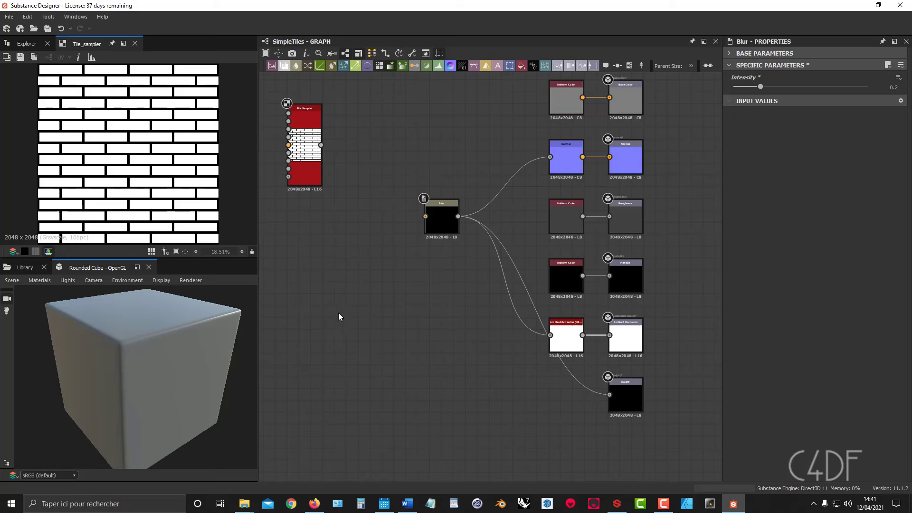
Add a second Tile Sampler node, connect its output to the Blur node's input, and place it below the first one
key("space")
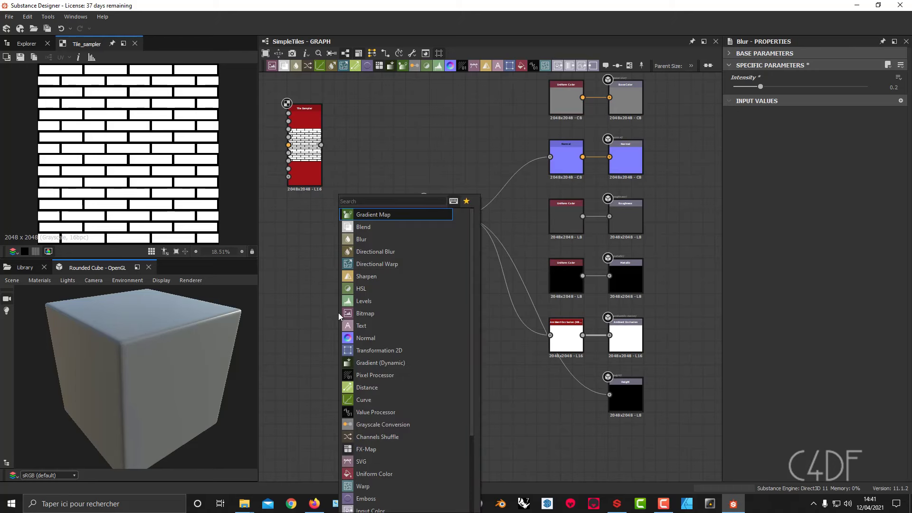
type("tiles")
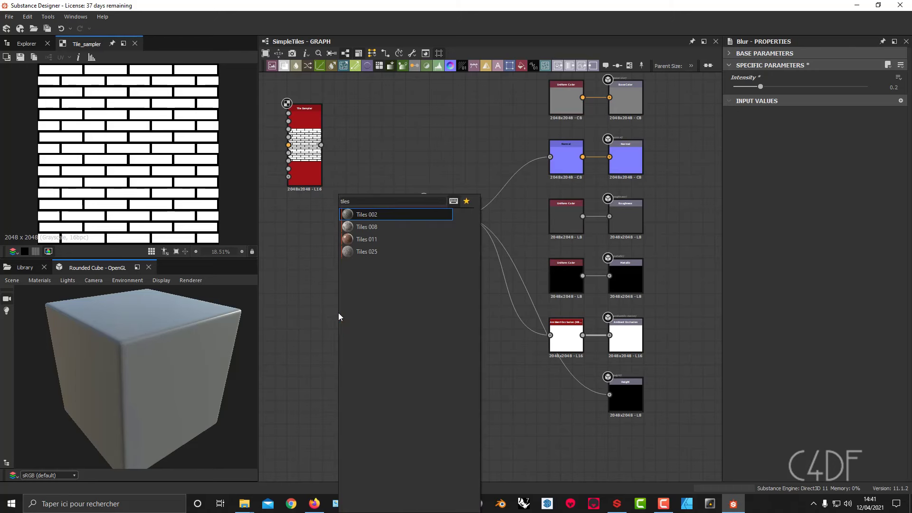
key("BackSpace")
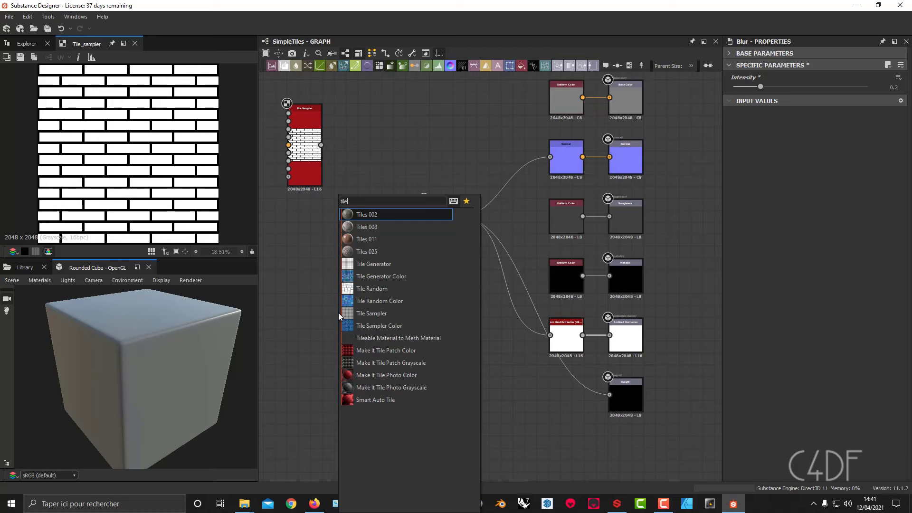
left_click(380, 313)
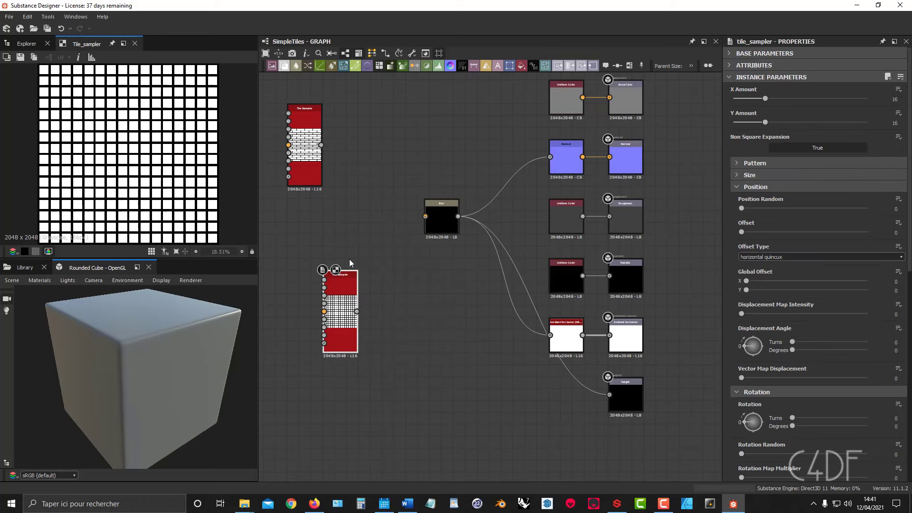
left_click_drag(347, 295, 425, 217)
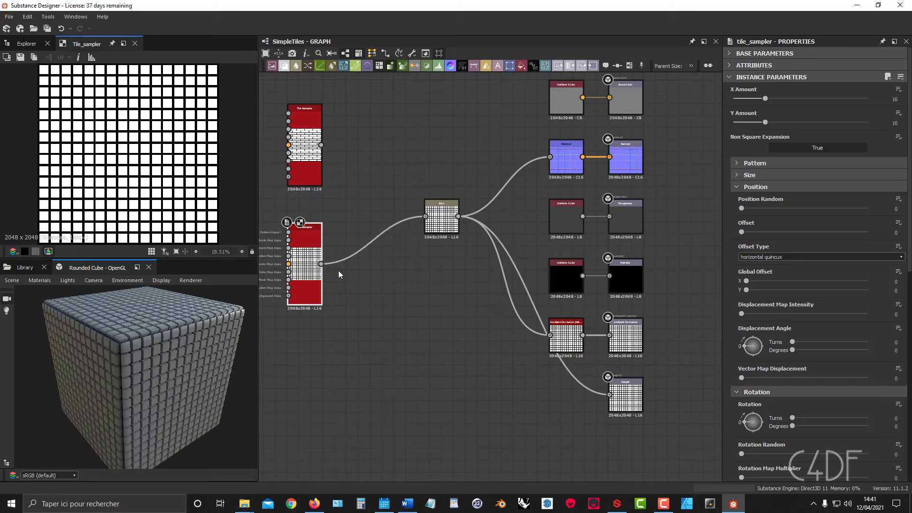
left_click_drag(306, 248, 318, 236)
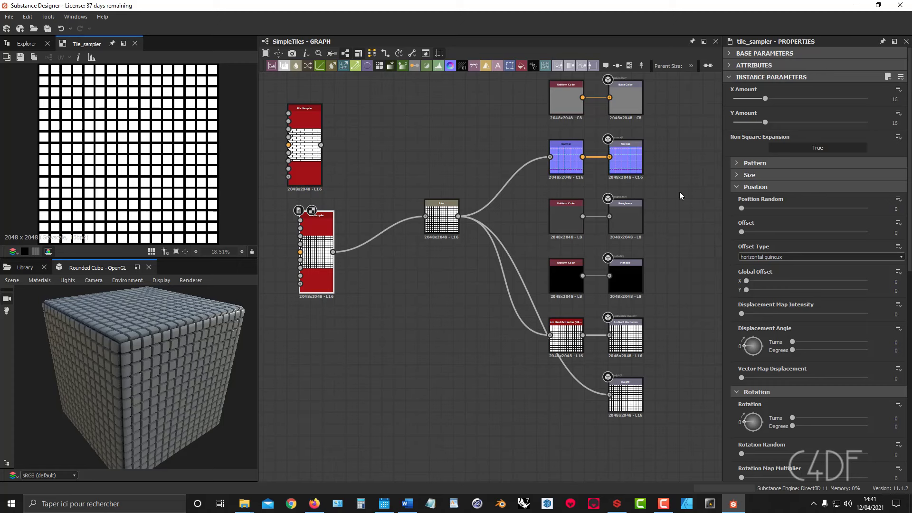
Set the second Tile Sampler's X Amount to 2 and Y Amount to 8, and shift the node slightly down
double_click(879, 100)
type("2")
key("Return")
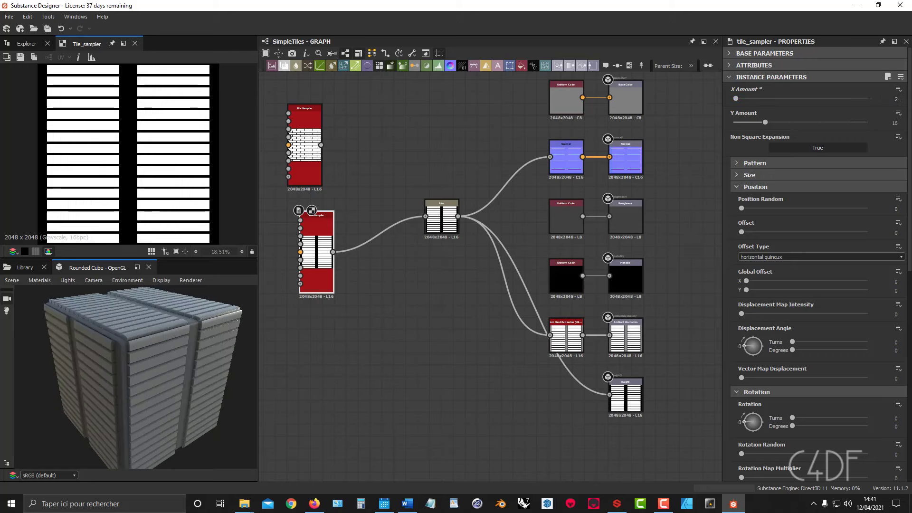
left_click(883, 123)
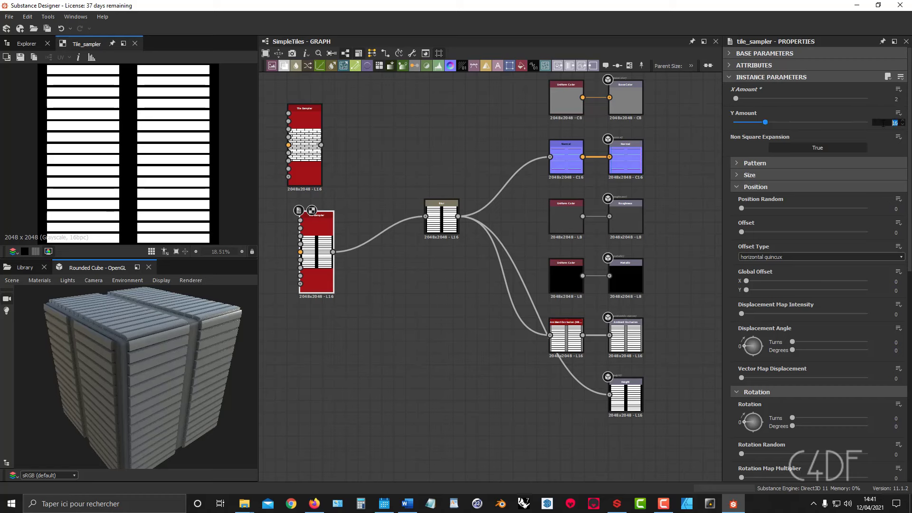
type("8")
key("Return")
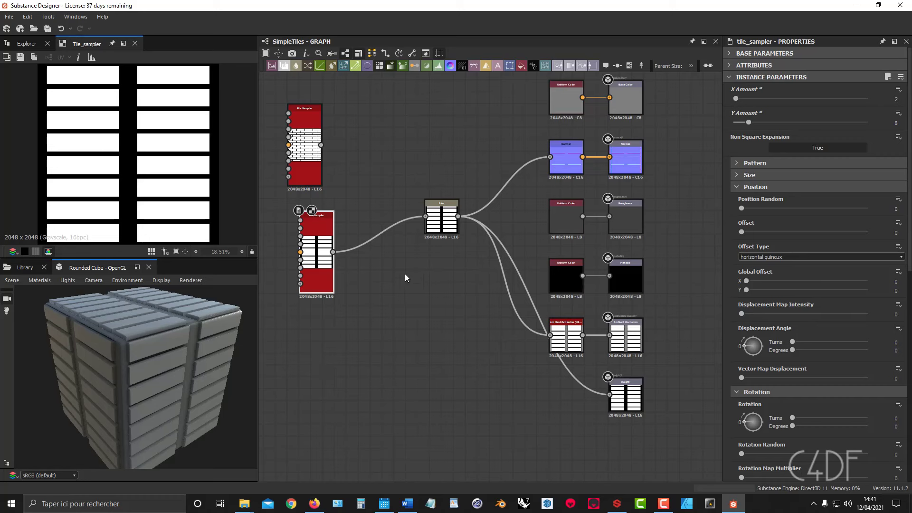
mouse_move(311, 254)
left_mouse_down()
mouse_move(310, 266)
mouse_move(302, 263)
left_mouse_up()
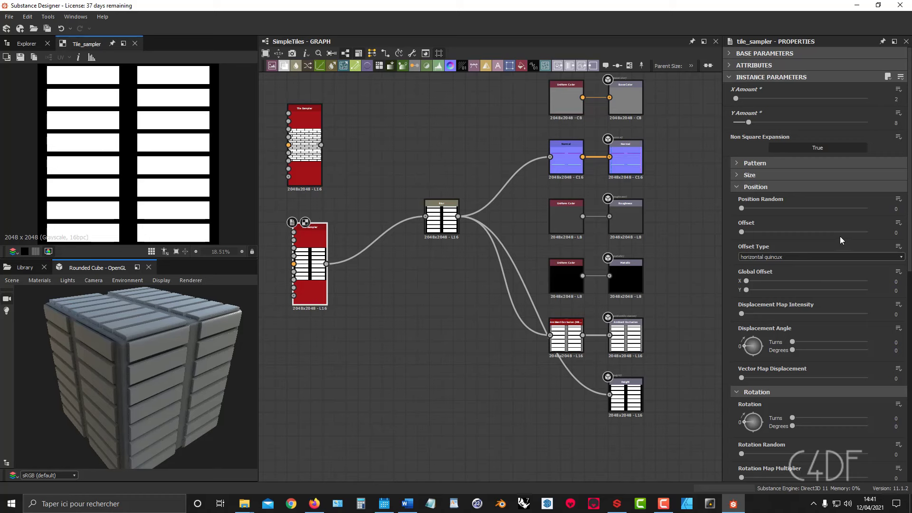
Rotate the second Tile Sampler's tiles by 45 degrees and check the result on the 3D cube
left_click(738, 187)
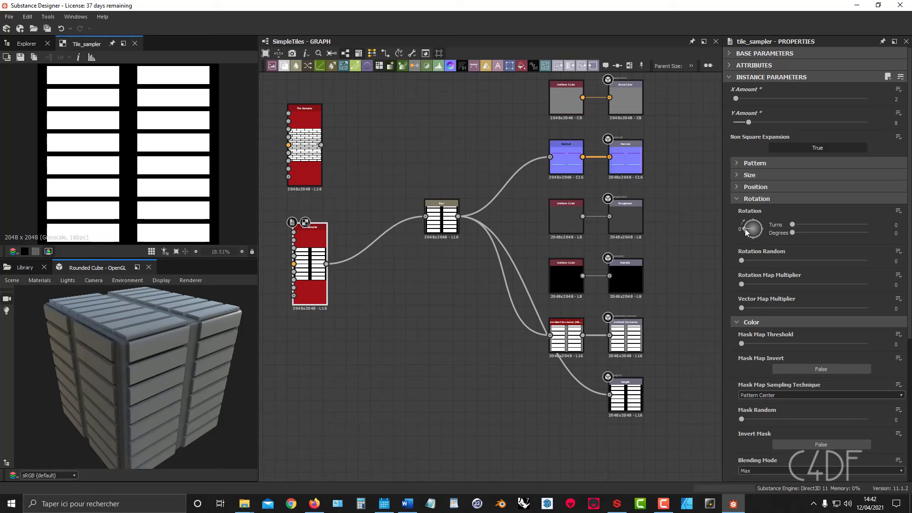
left_click_drag(746, 226, 749, 227)
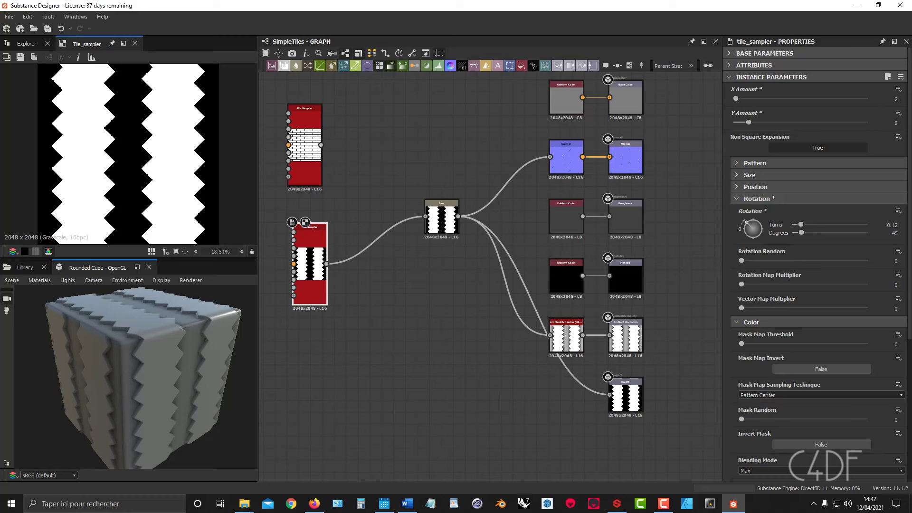
key("F10")
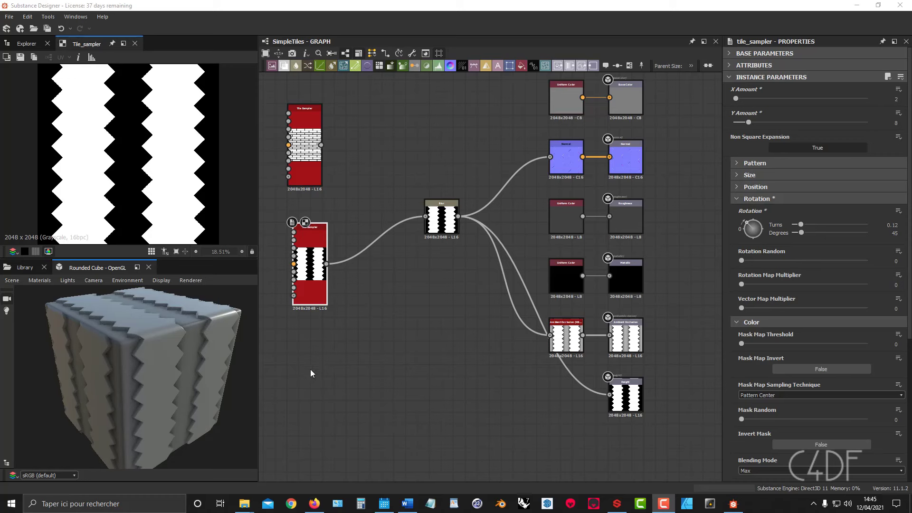
left_click_drag(214, 372, 195, 358)
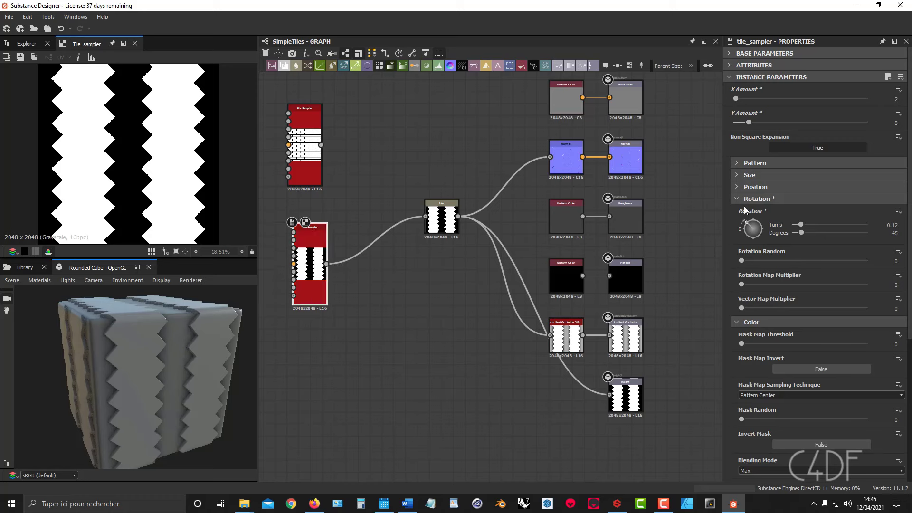
Set the second Tile Sampler's Size to 0.86 in X and 0.8 in Y
left_click(738, 176)
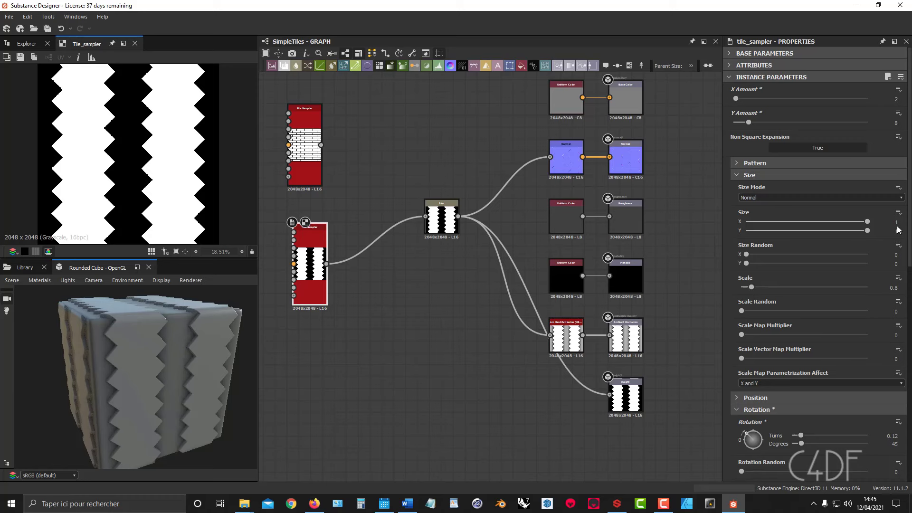
left_click(879, 222)
key("Return")
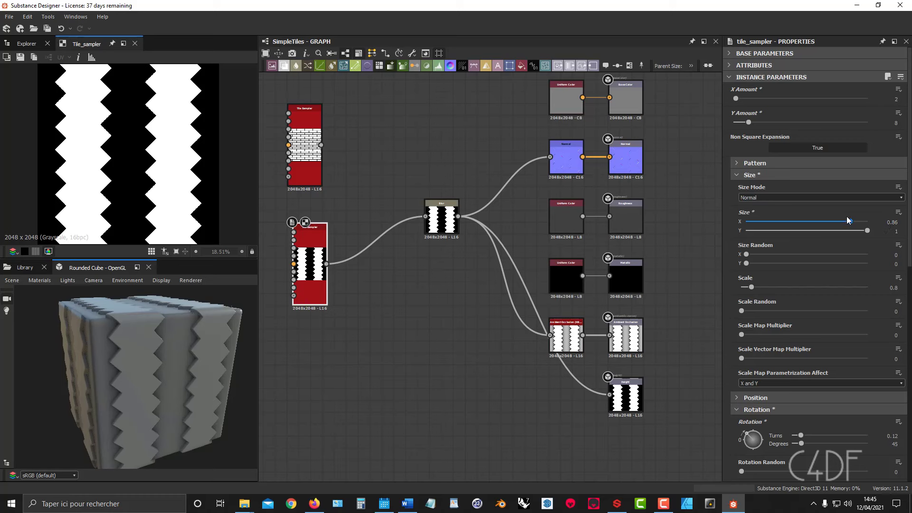
double_click(888, 233)
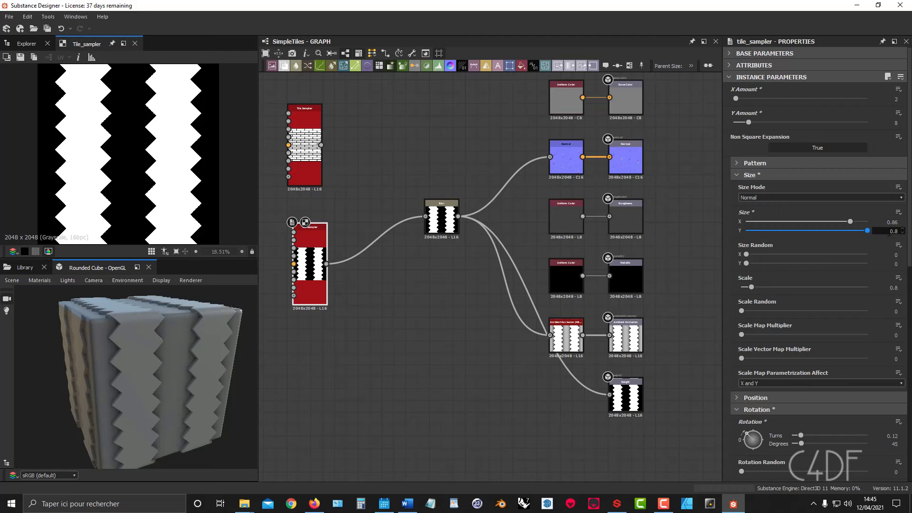
type("0.8")
key("Return")
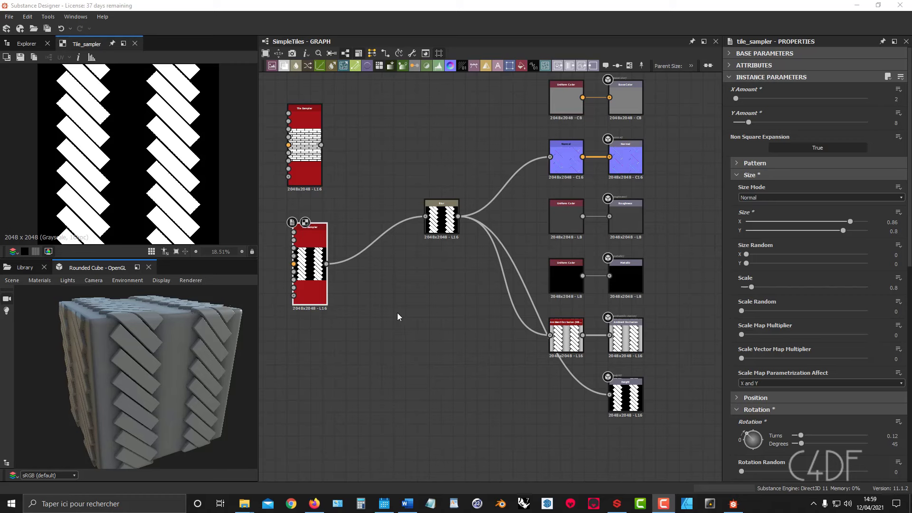
Move the second Tile Sampler up under the first one, and add a Transformation 2D node beside it
left_click_drag(309, 240, 304, 228)
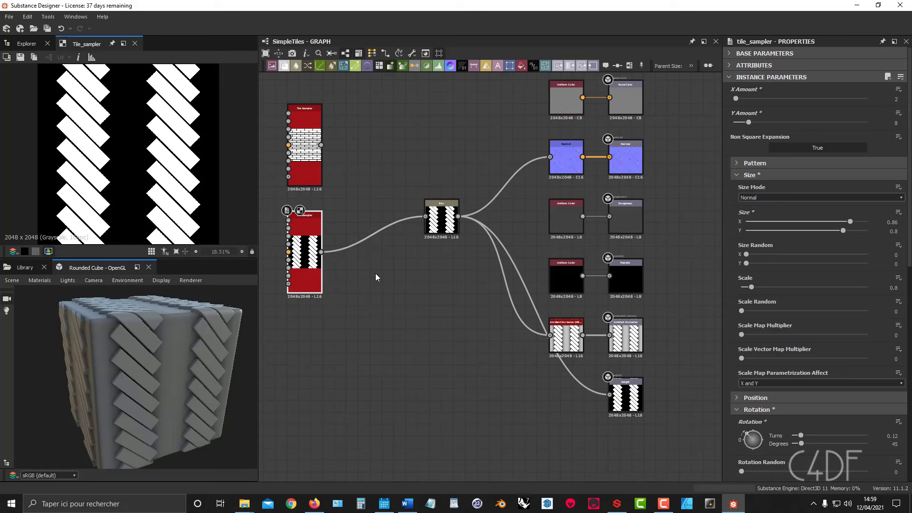
key("space")
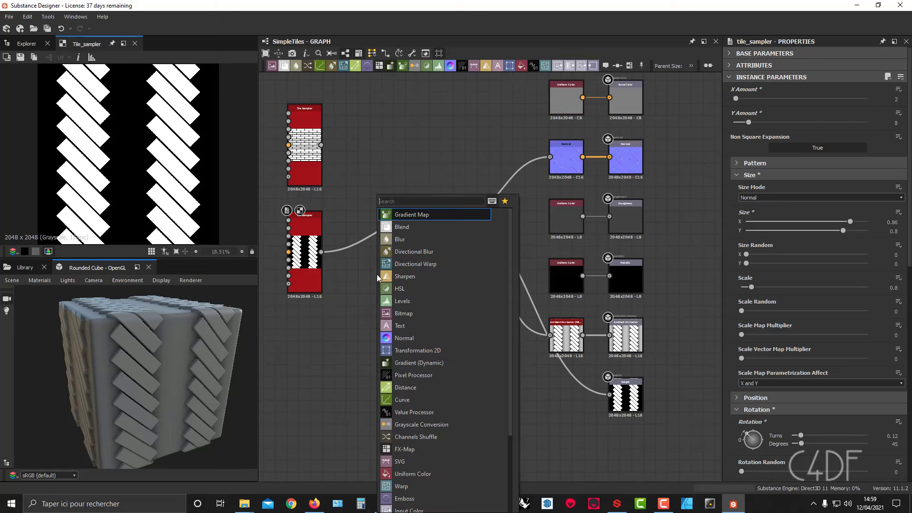
left_click(408, 350)
left_click_drag(376, 278, 376, 267)
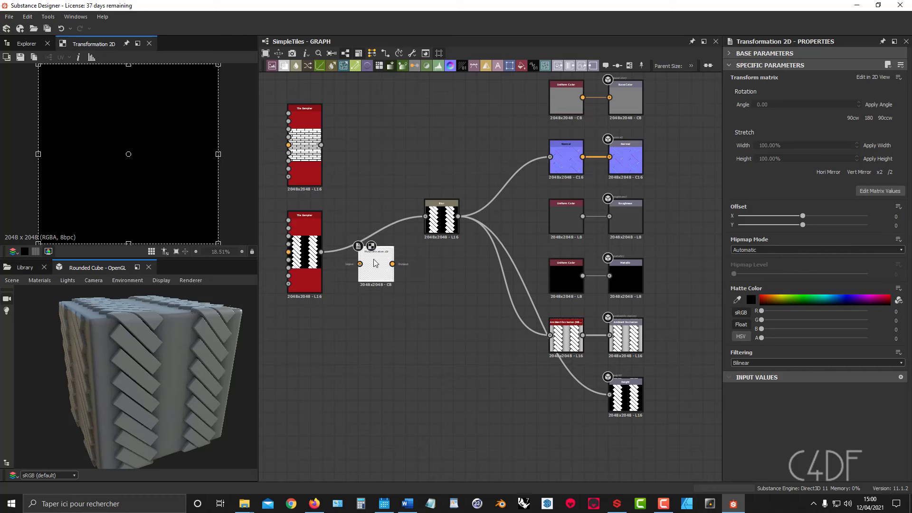
Delete the link between the second Tile Sampler and the Blur node, and connect the Tile Sampler's output to the Transformation 2D input
left_click(393, 225)
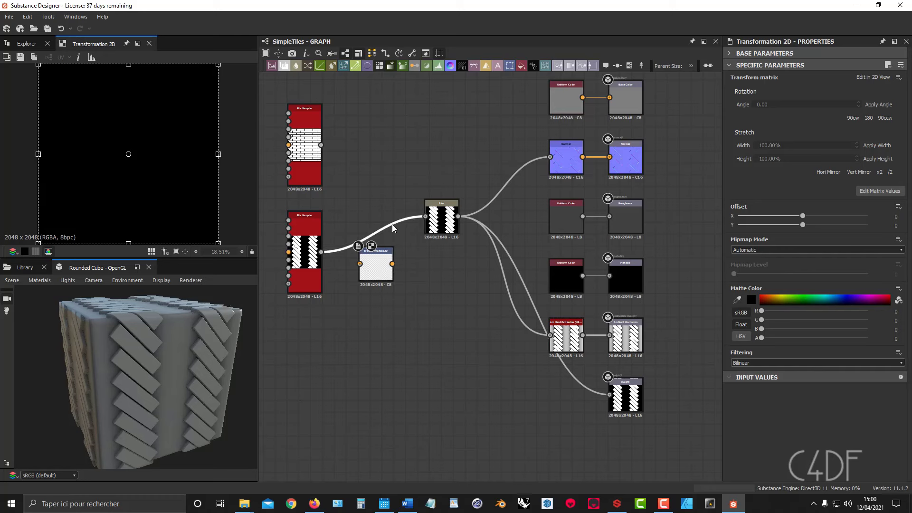
key("Delete")
left_click_drag(436, 225, 441, 246)
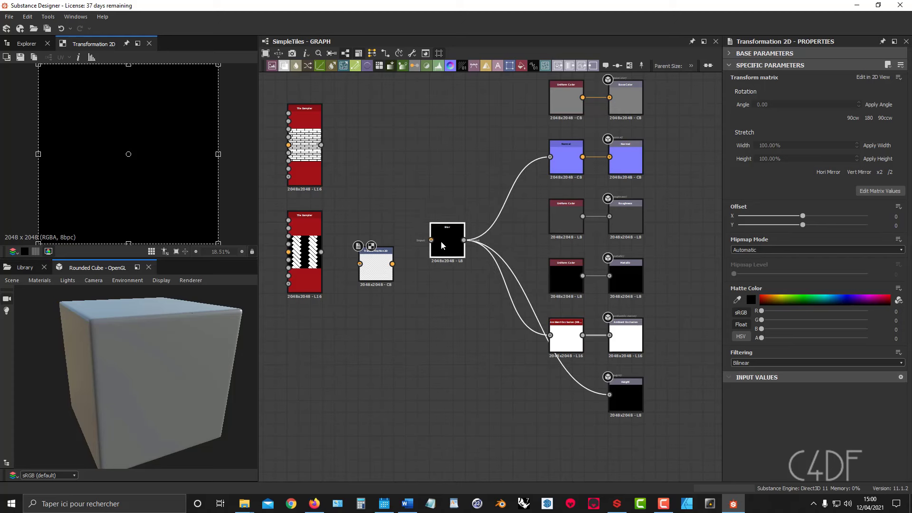
left_click_drag(374, 261, 375, 305)
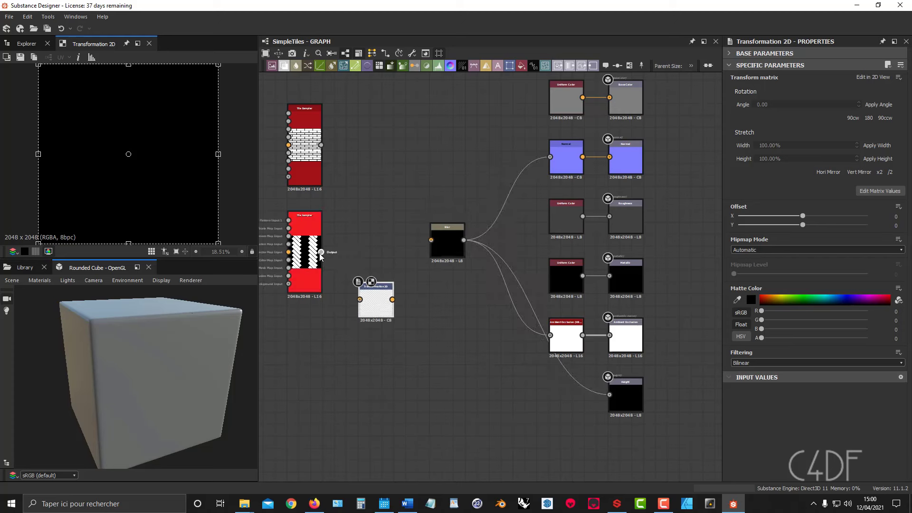
left_click_drag(322, 252, 412, 278)
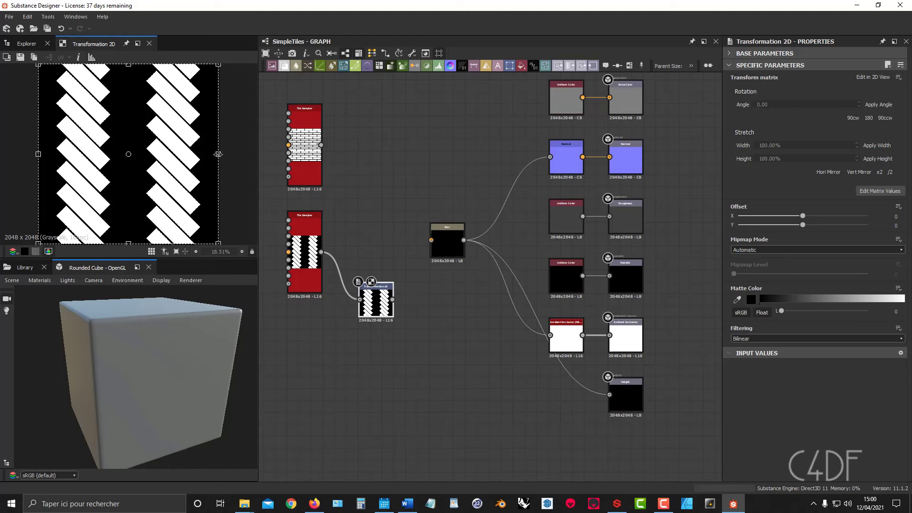
Mirror the slanted tile pattern horizontally with the Transformation 2D frame at full width, and set the X Offset to 0
mouse_move(218, 155)
left_mouse_down()
mouse_move(38, 154)
mouse_move(219, 167)
left_mouse_up()
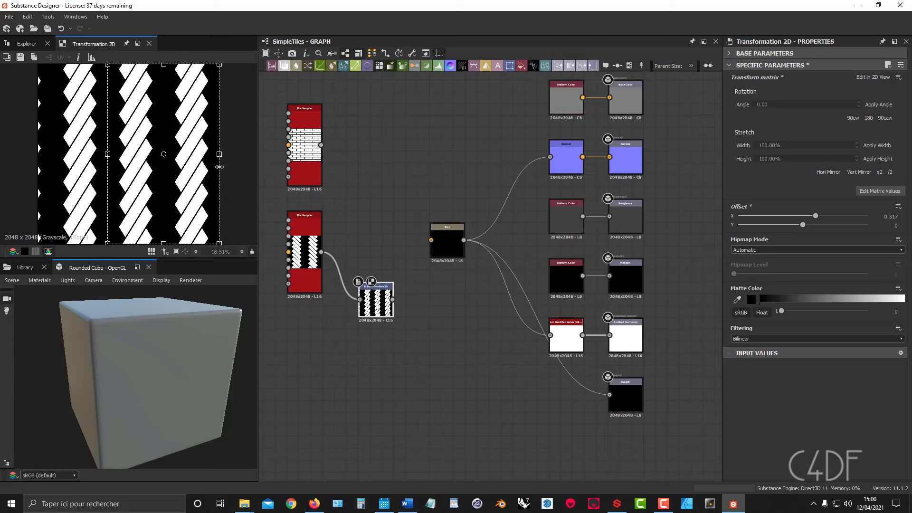
left_click_drag(107, 154, 39, 154)
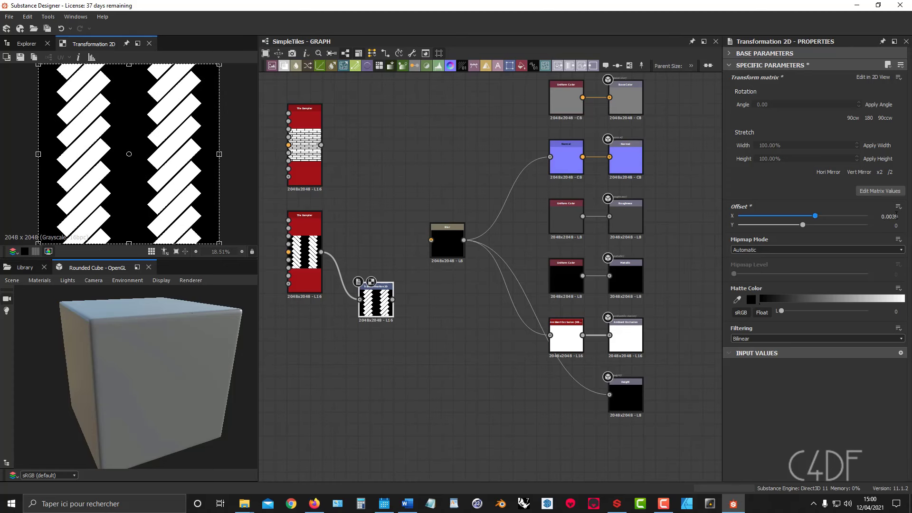
double_click(881, 217)
type("0")
key("Return")
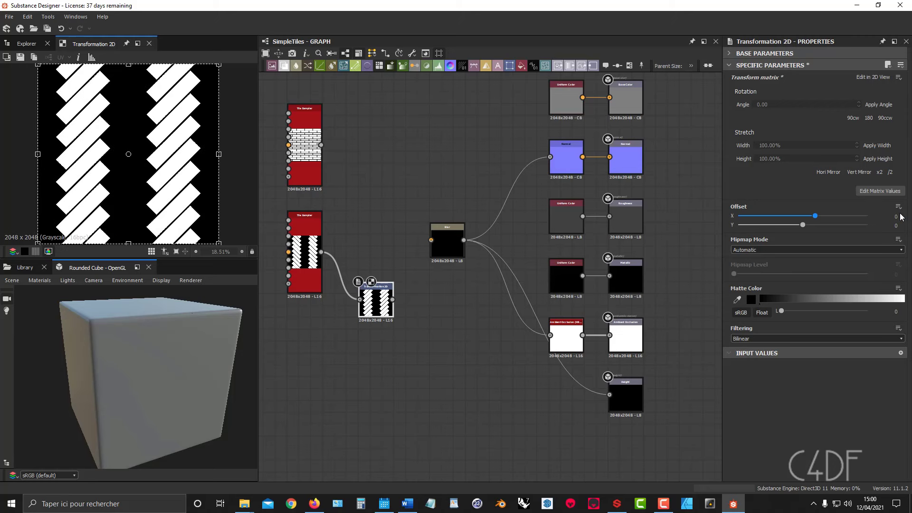
left_click_drag(449, 244, 461, 245)
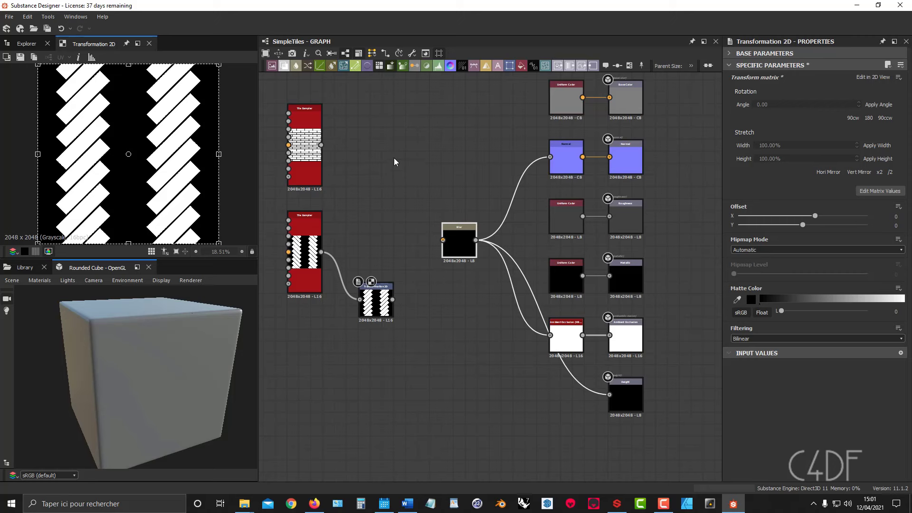
key("space")
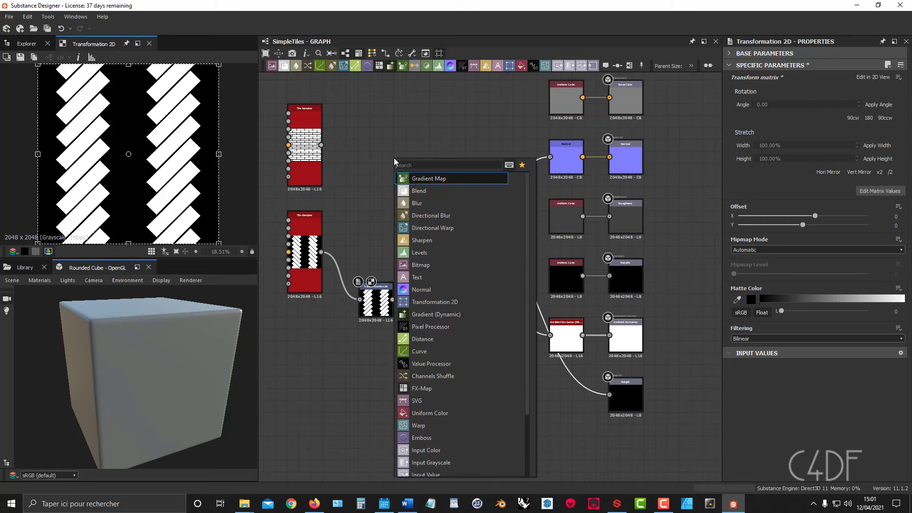
left_click(413, 192)
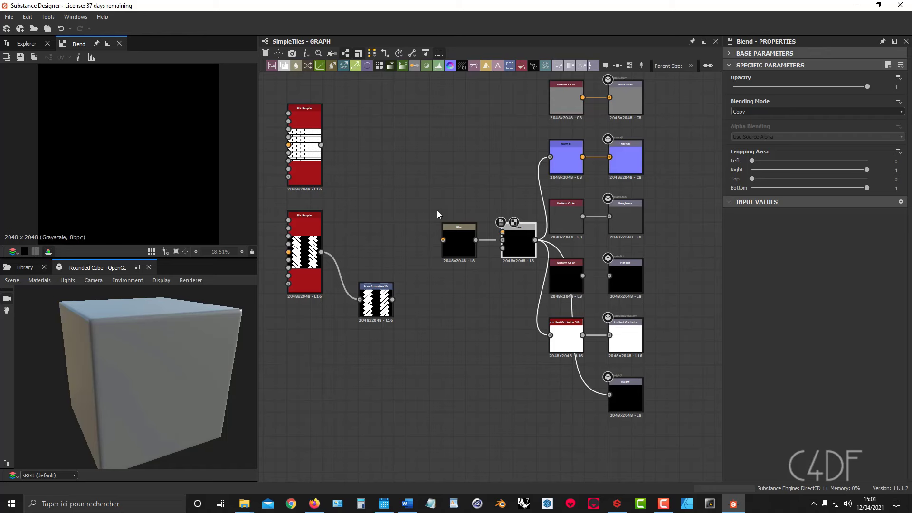
key("ctrl+z")
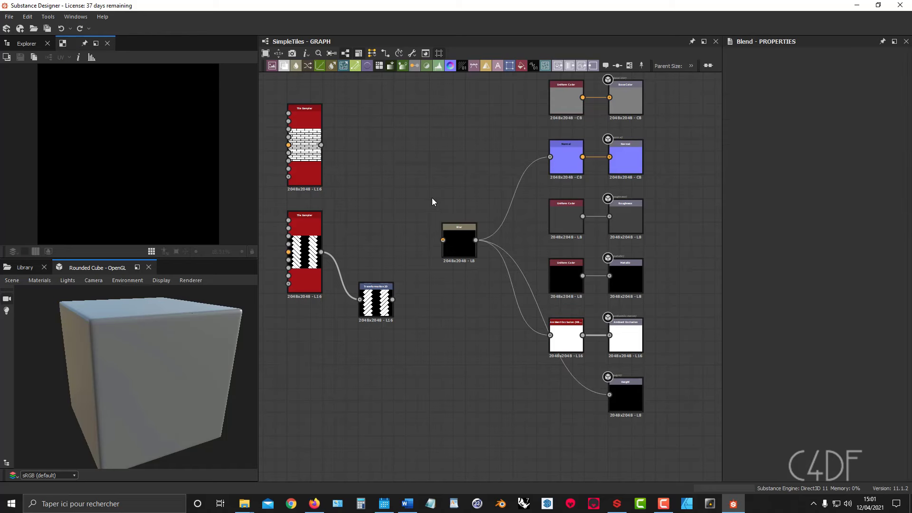
Add an unconnected Blend node before the Blur node, and feed it the second Tile Sampler as foreground and the Transformation 2D as background
left_click(287, 68)
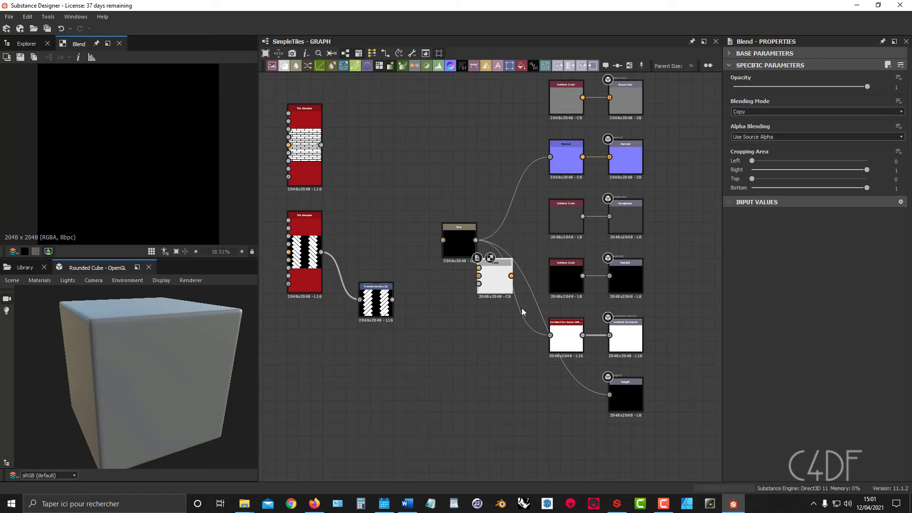
left_click_drag(500, 290, 382, 247)
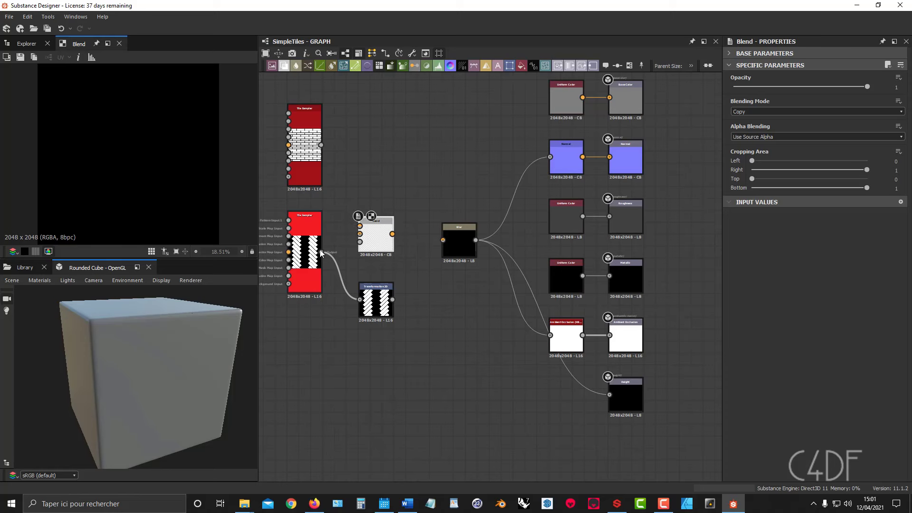
left_click_drag(322, 252, 396, 245)
left_click_drag(376, 298, 351, 313)
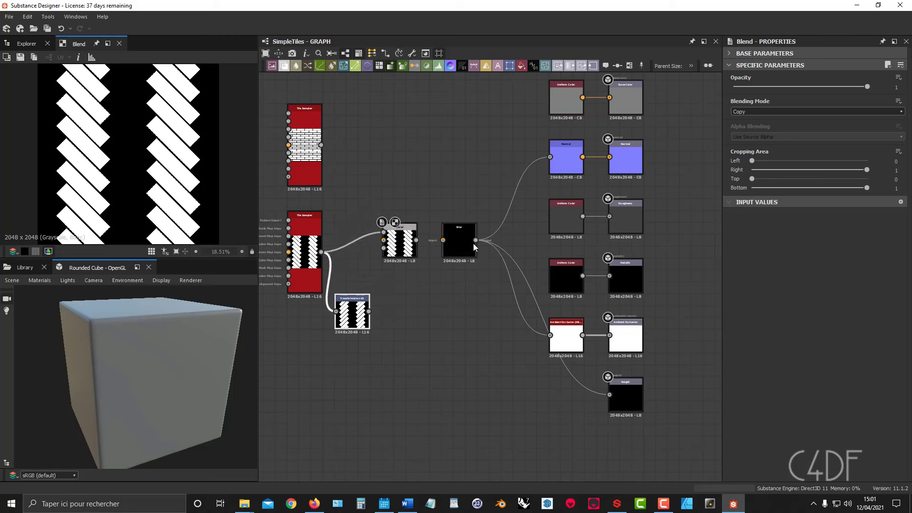
left_click_drag(464, 241, 486, 243)
left_click_drag(401, 244, 413, 244)
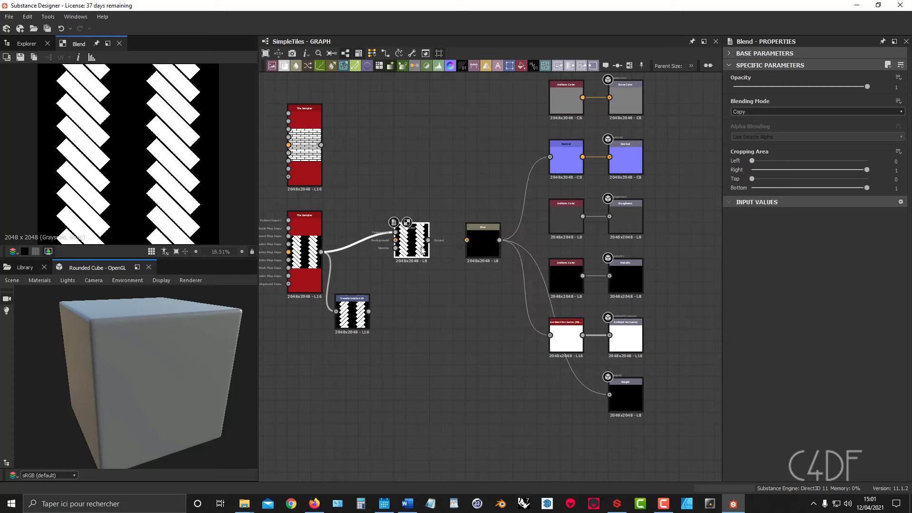
left_click_drag(368, 312, 393, 242)
Set the Blend node's Blending Mode to Add Sub and connect its output to the Blur node's input
left_click(752, 113)
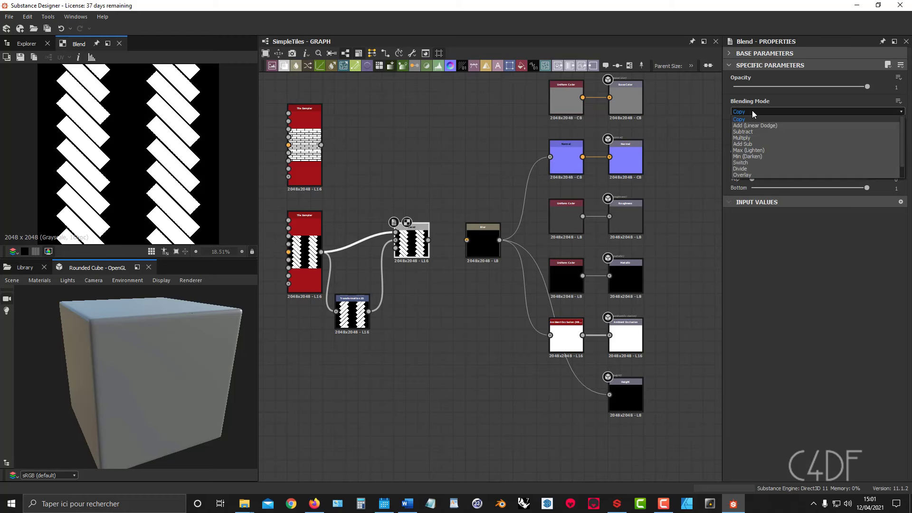
left_click(751, 144)
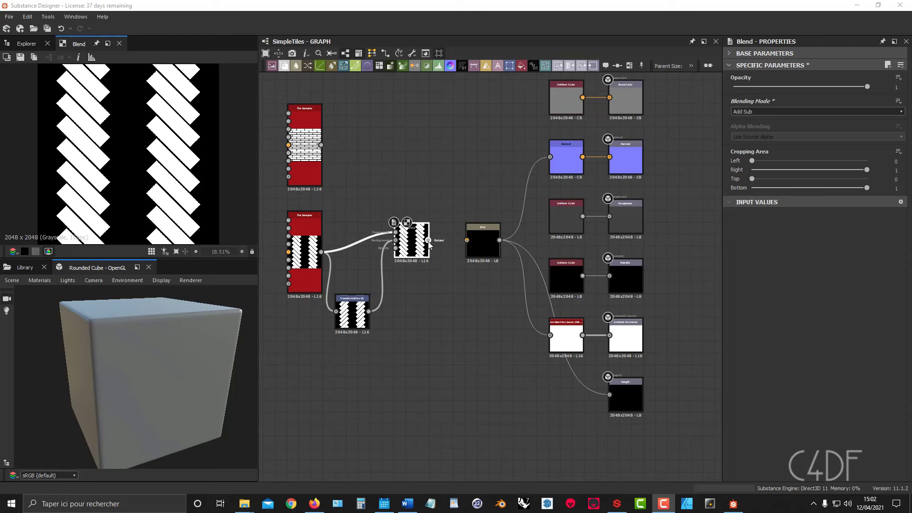
left_click_drag(428, 240, 468, 240)
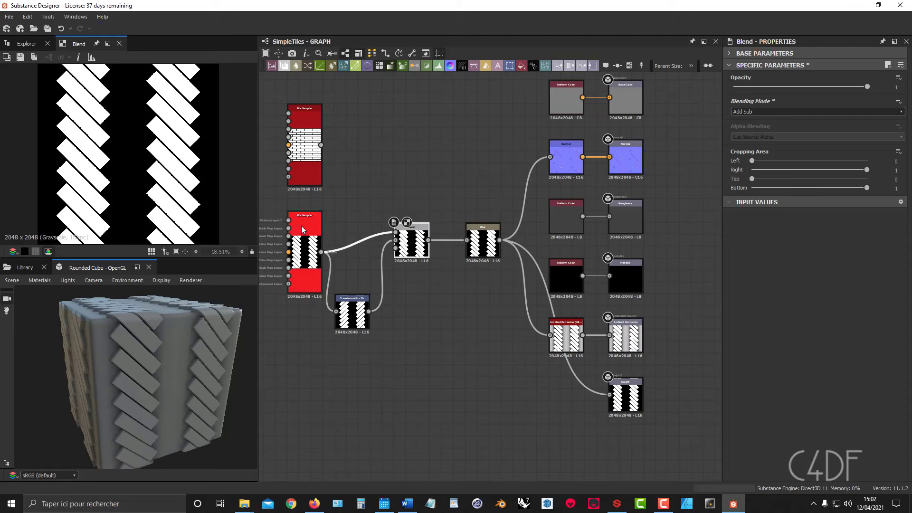
Move the second Tile Sampler slightly up in the graph and set the Blend node's Blending Mode to Add (Linear Dodge)
left_click_drag(297, 240, 296, 228)
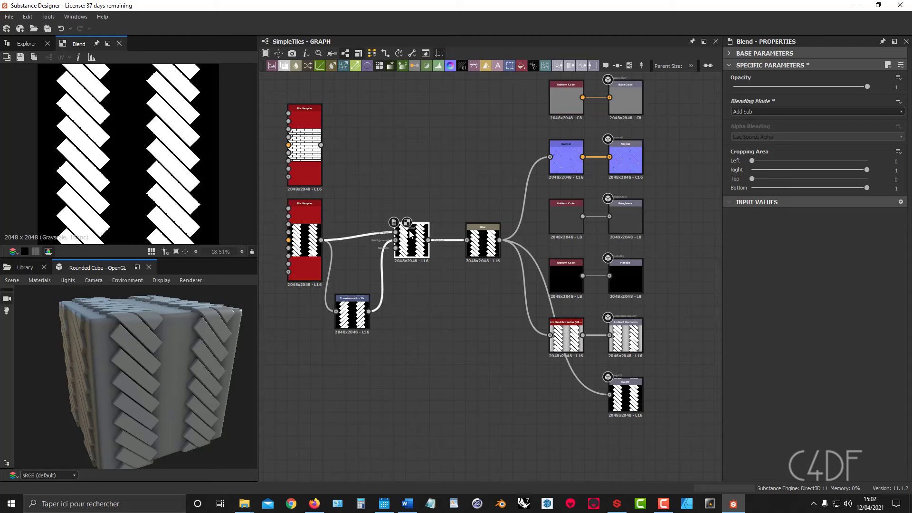
double_click(352, 314)
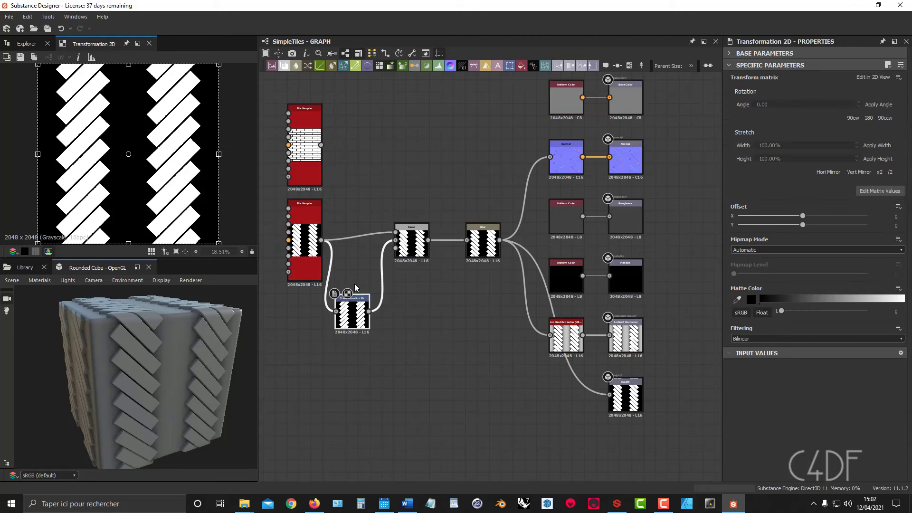
left_click(412, 248)
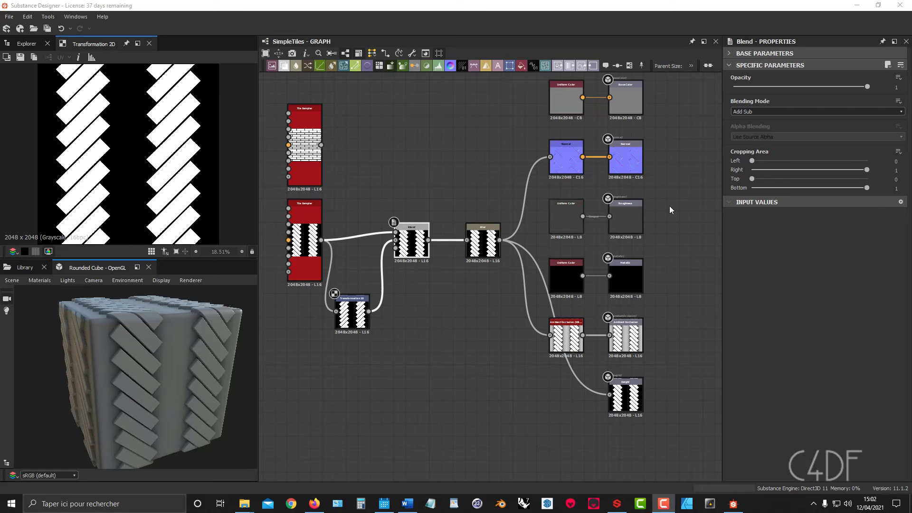
left_click(762, 112)
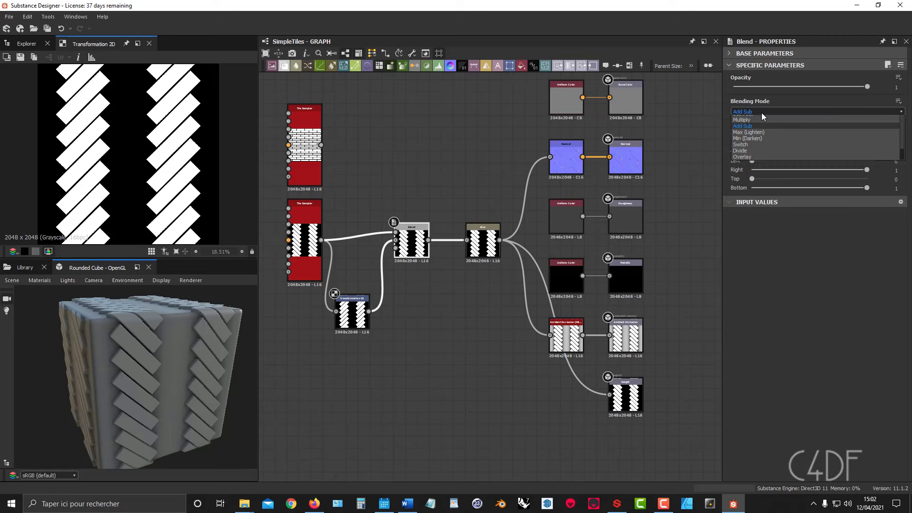
left_click(762, 125)
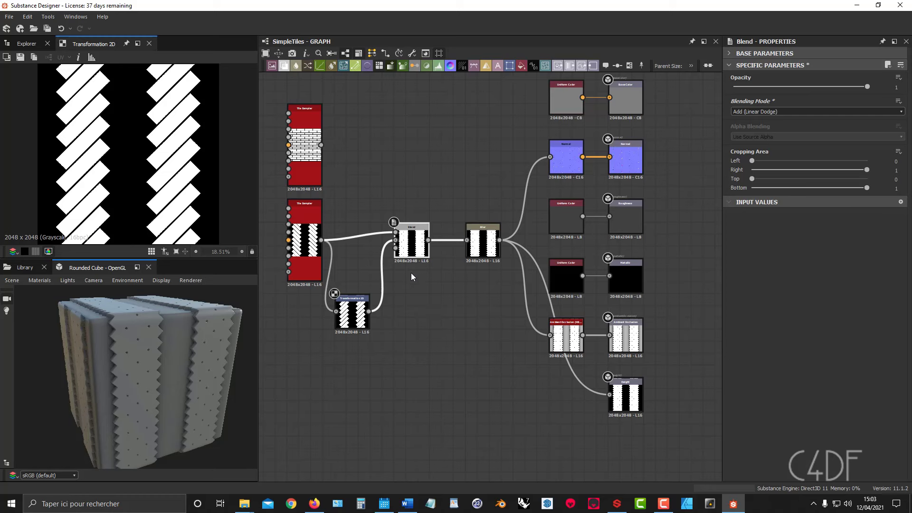
Set the Transformation 2D node's Offset to X -0.25 and Y 0.06 and inspect the herringbone pattern on the cube
left_click(352, 316)
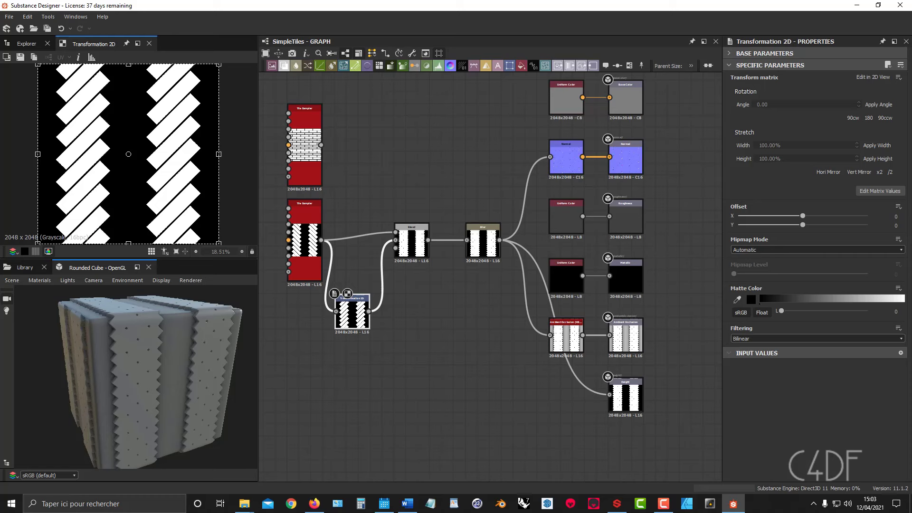
double_click(896, 217)
key("BackSpace")
type("-0.25")
key("Return")
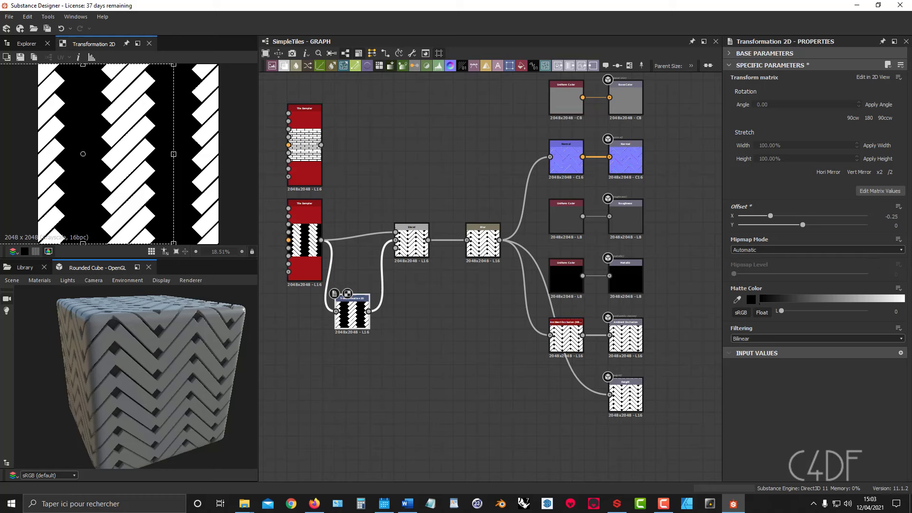
double_click(894, 225)
type("0.06")
key("Return")
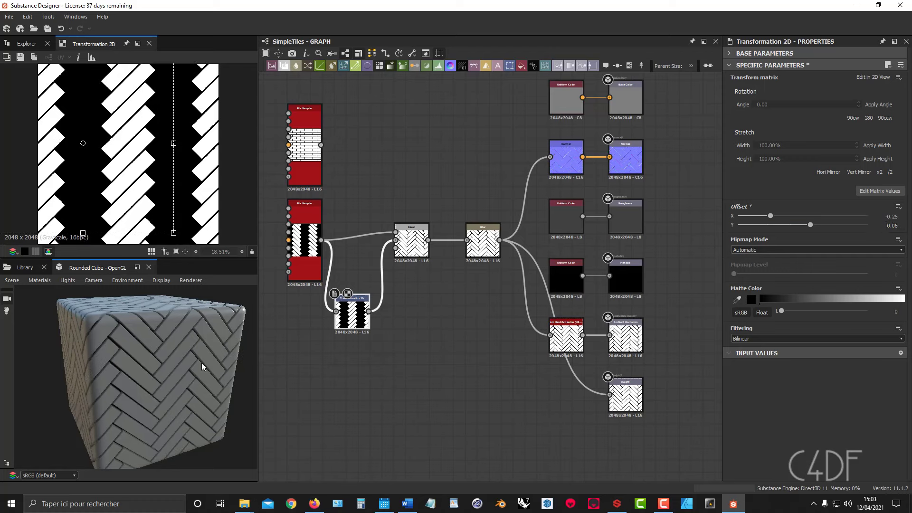
left_click_drag(205, 398, 243, 398)
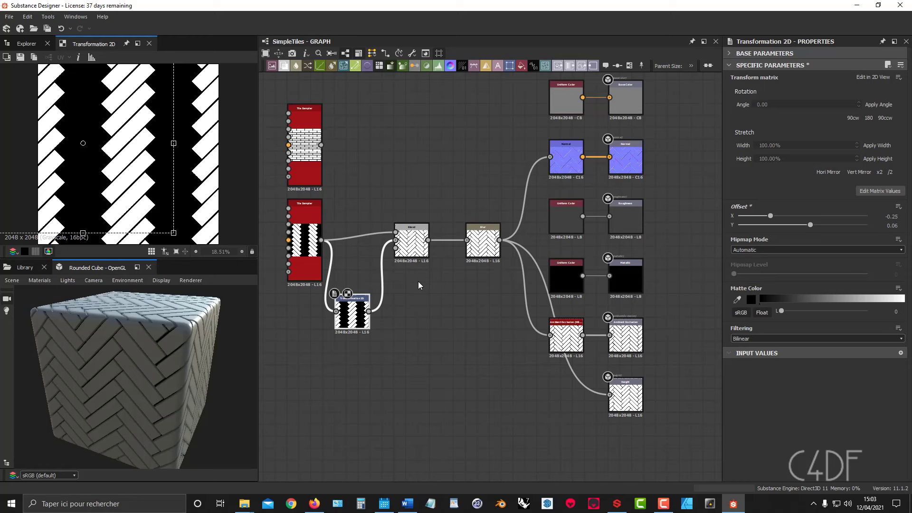
Enclose the second Tile Sampler, Transformation 2D and Blend nodes in a frame and shift it slightly down, clear of the first Tile Sampler
middle_click_drag(450, 292, 456, 279)
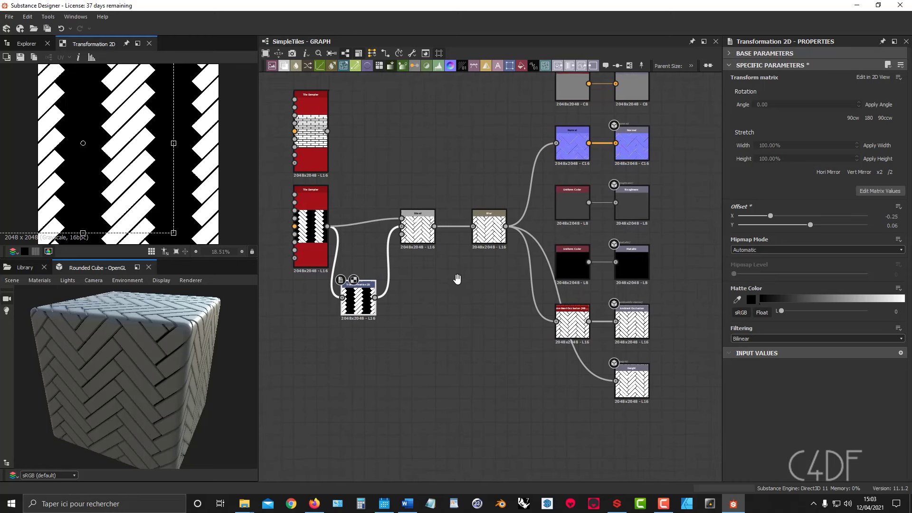
mouse_move(303, 198)
left_mouse_down()
mouse_move(291, 205)
mouse_move(302, 210)
left_mouse_up()
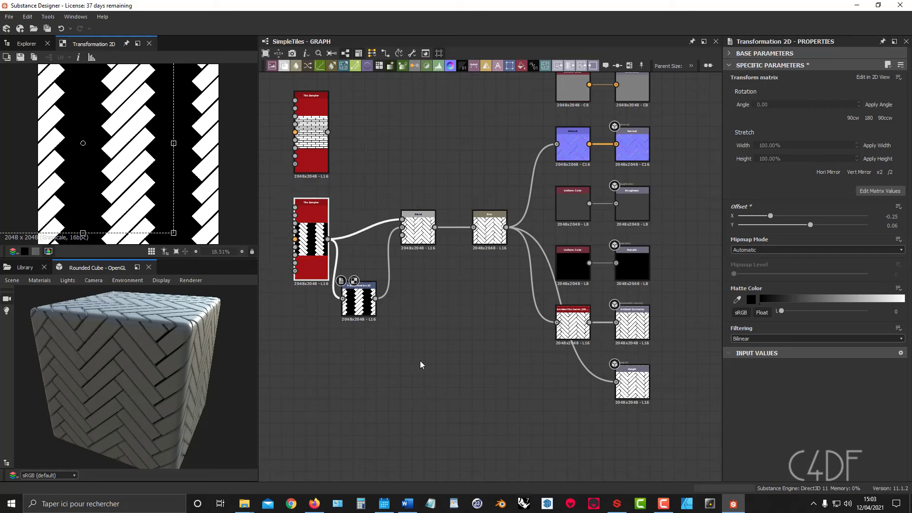
left_click_drag(284, 189, 449, 343)
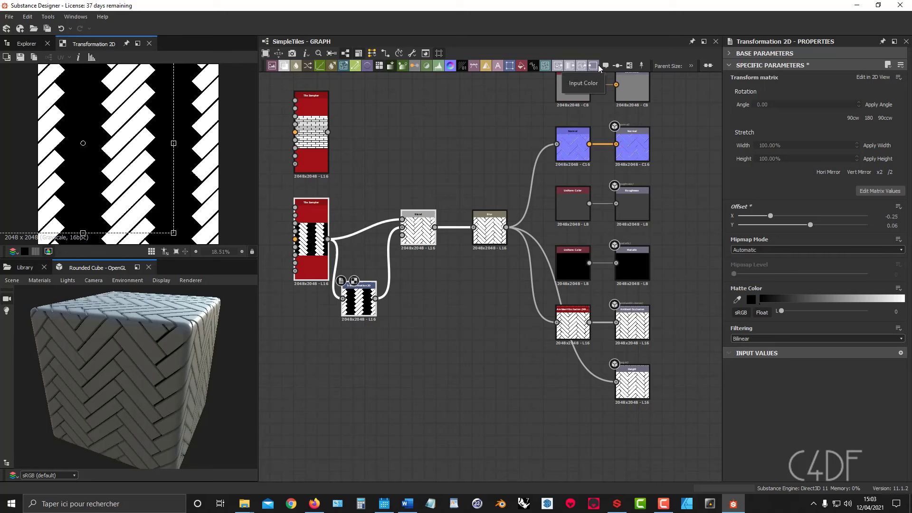
left_click(629, 67)
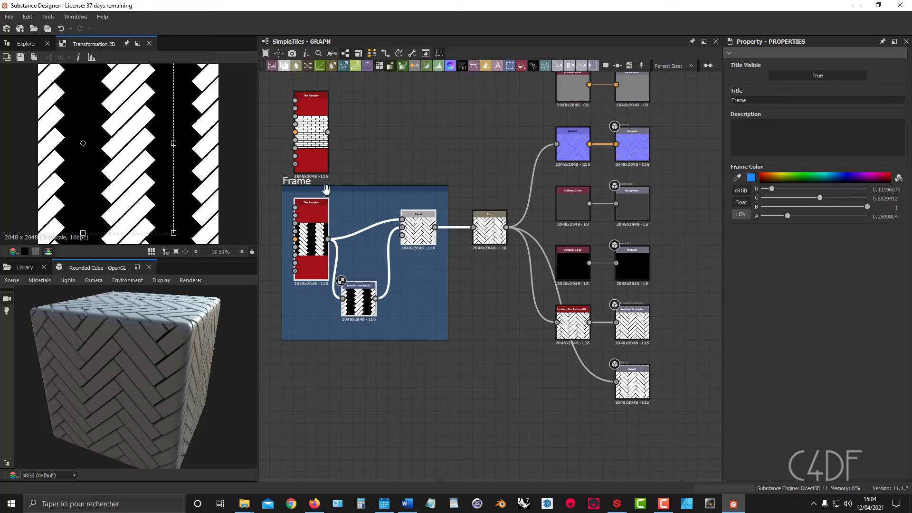
left_click_drag(324, 191, 325, 207)
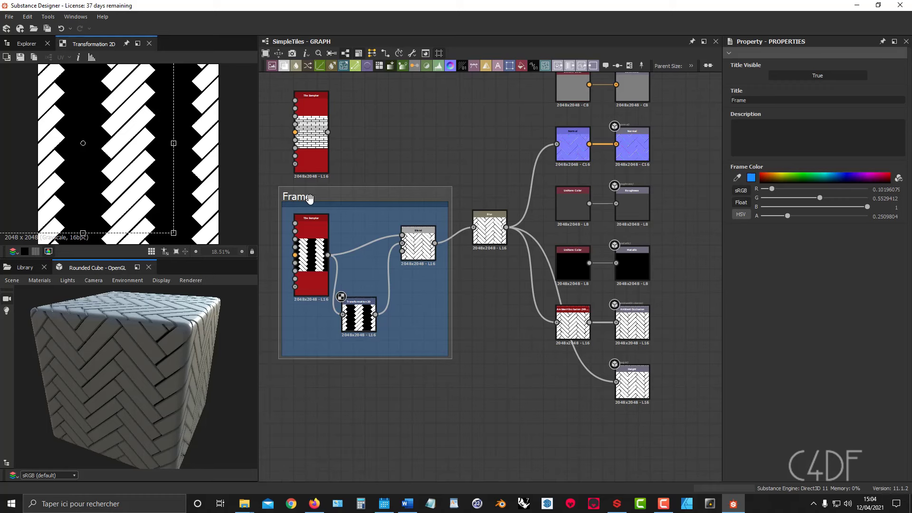
Set the new frame's title to Diagonal Tiles1
double_click(754, 100)
type("D")
type("iag")
type("gona")
type("l T")
type("iles1")
key("Return")
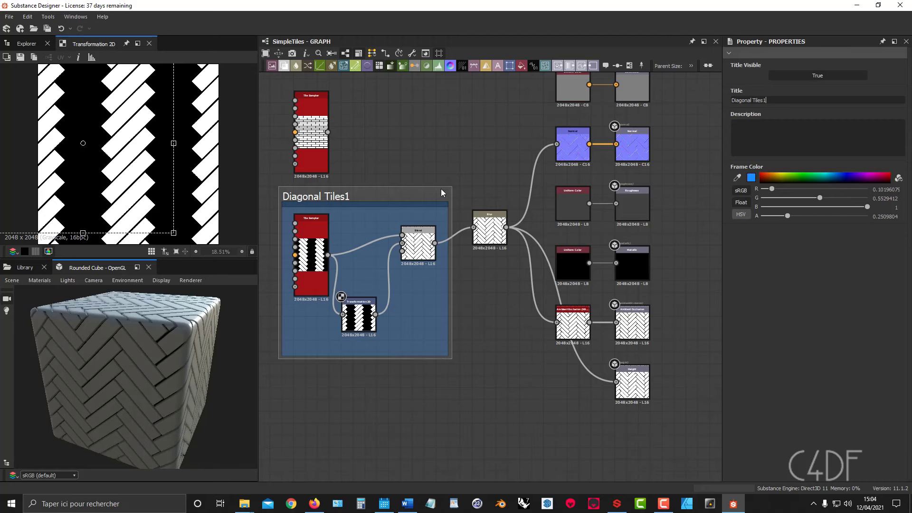
middle_click_drag(508, 335, 518, 250)
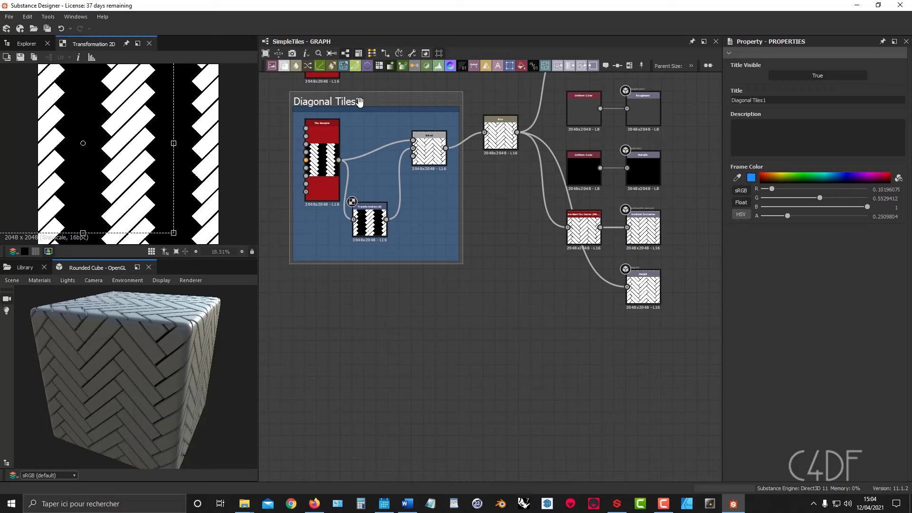
key("ctrl+v")
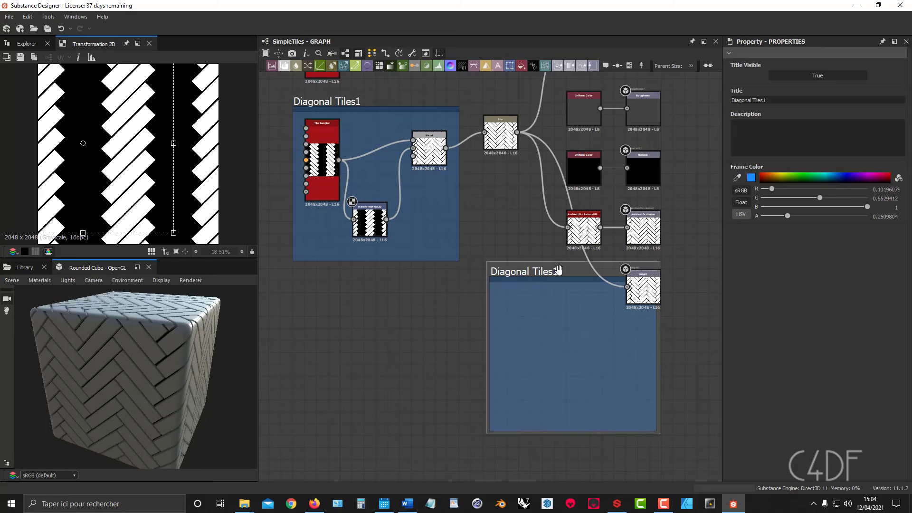
key("ctrl+z")
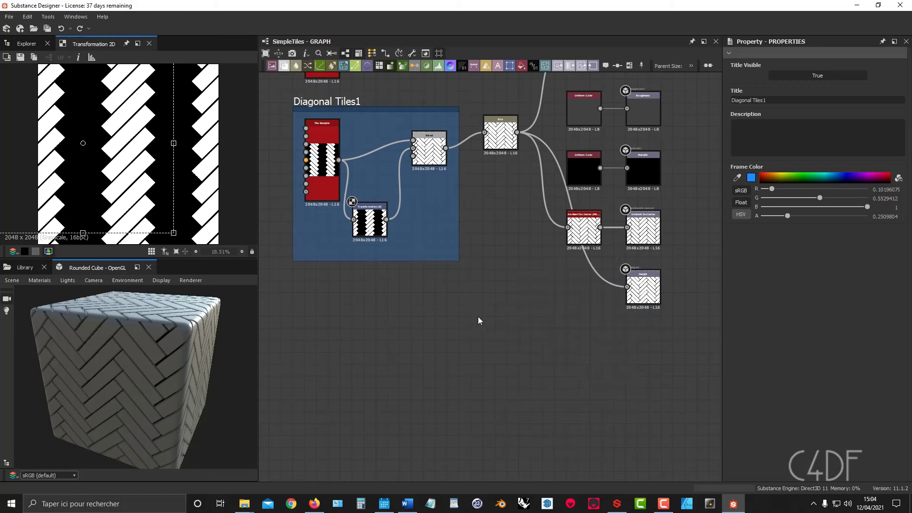
Duplicate the Diagonal Tiles1 frame with its three nodes directly below the original, and title the copy Diagonal Tiles2
left_click_drag(478, 315, 278, 102)
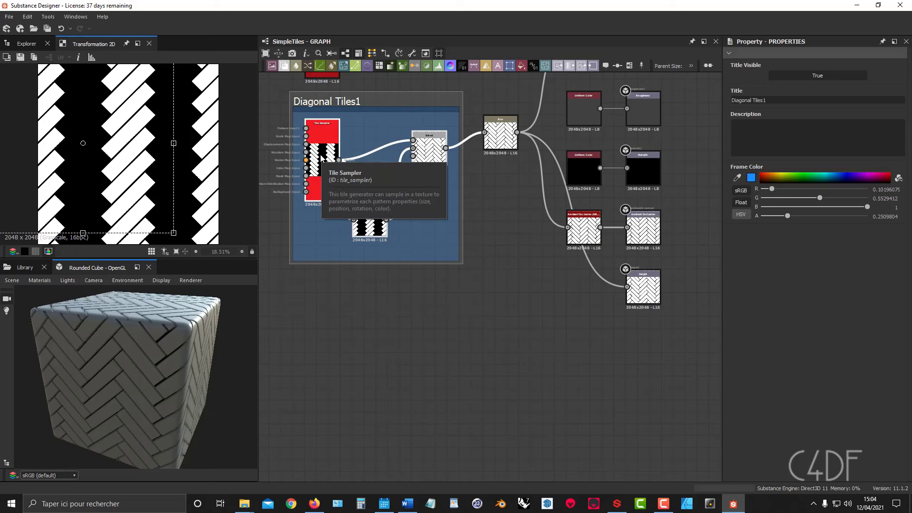
key("ctrl+v")
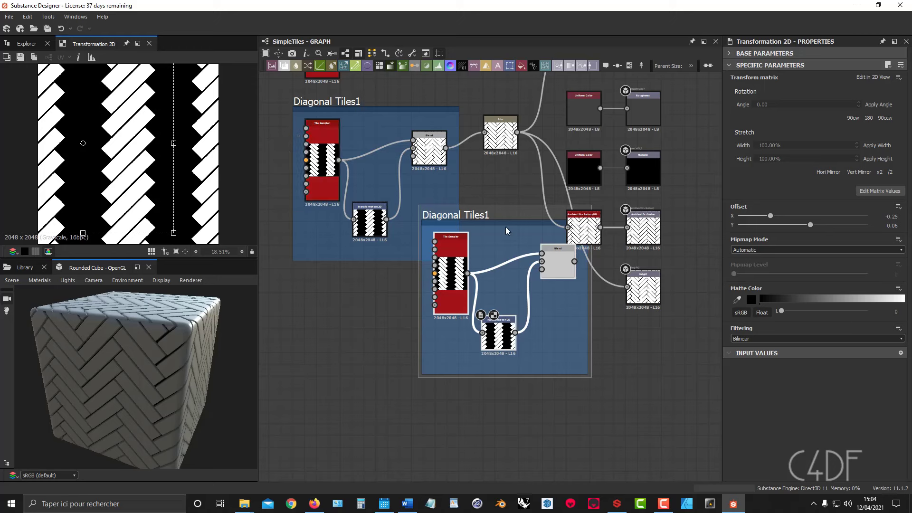
left_click_drag(499, 214, 373, 285)
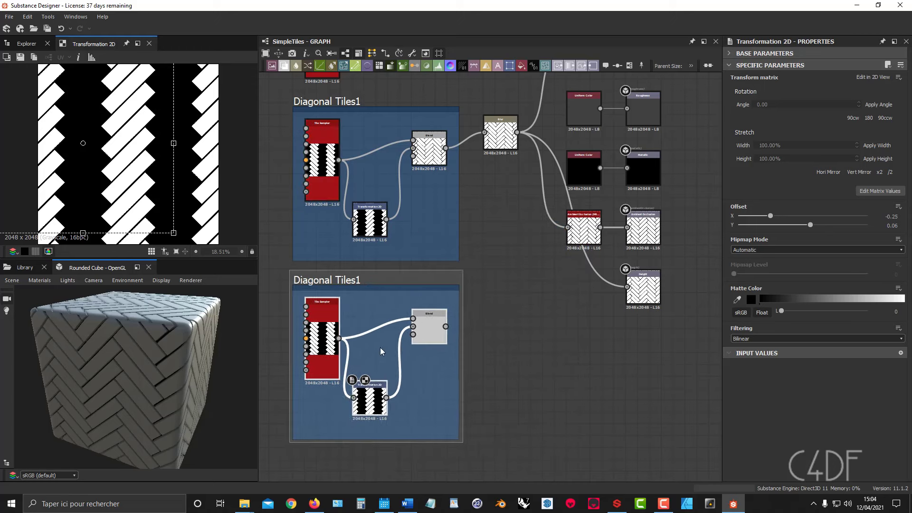
left_click(373, 285)
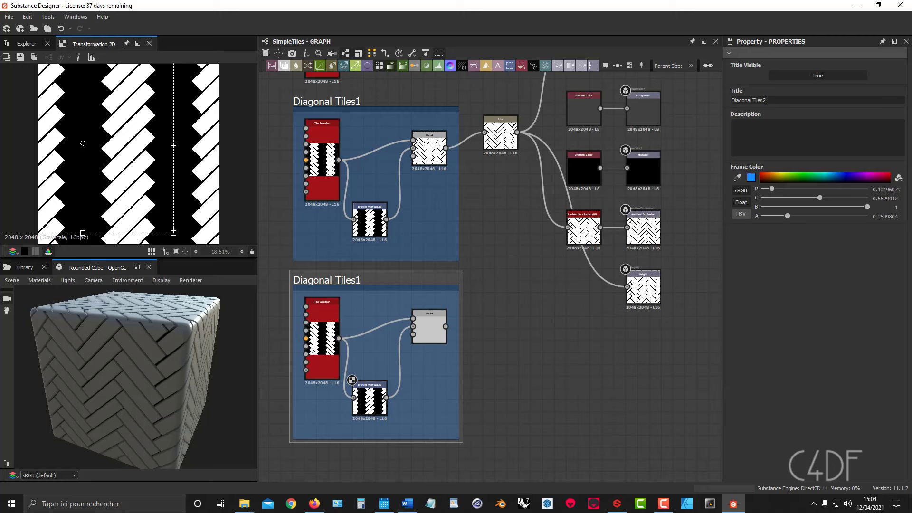
key("Return")
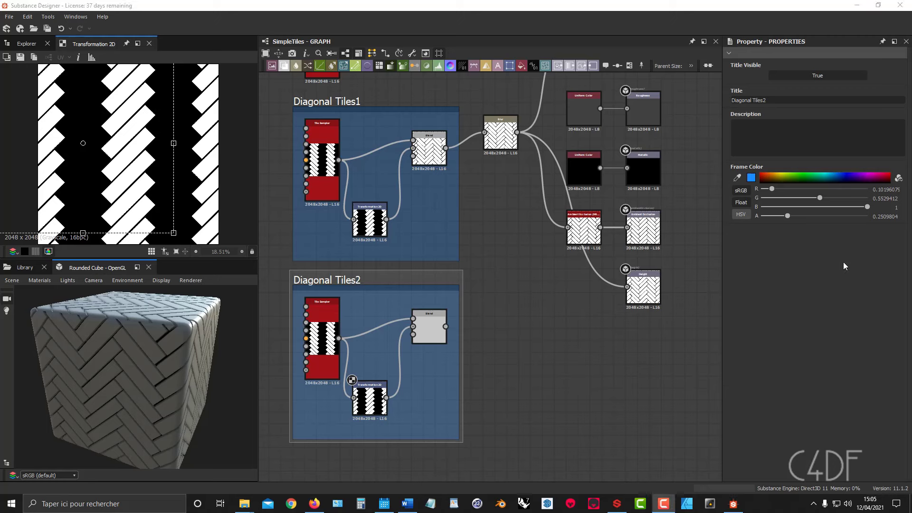
Set the X Amount of the Tile Sampler in Diagonal Tiles2 to 4 and connect that frame's Blend output to the Blur input
left_click(314, 331)
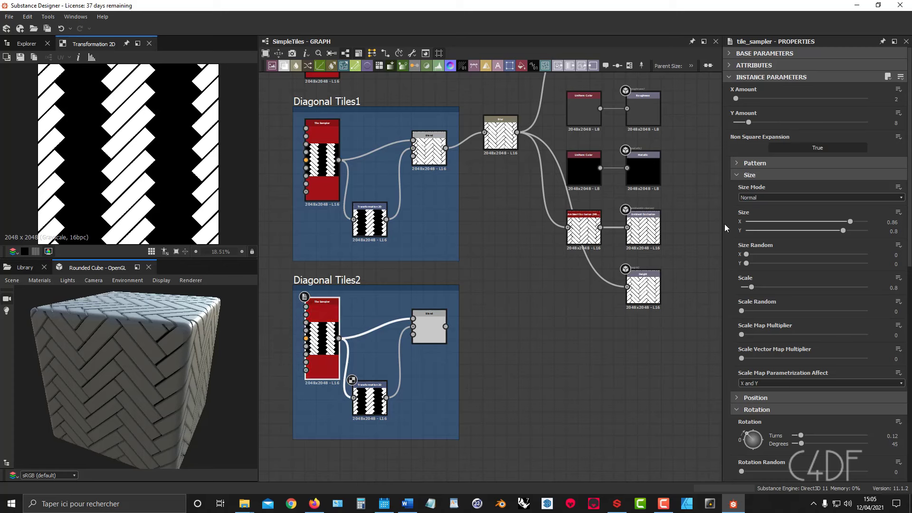
double_click(896, 100)
type("4")
key("Return")
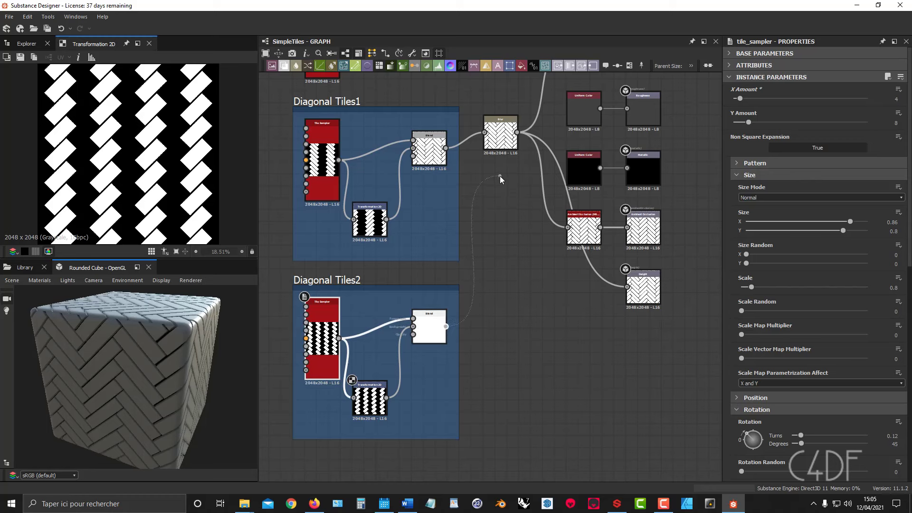
left_click_drag(447, 326, 485, 133)
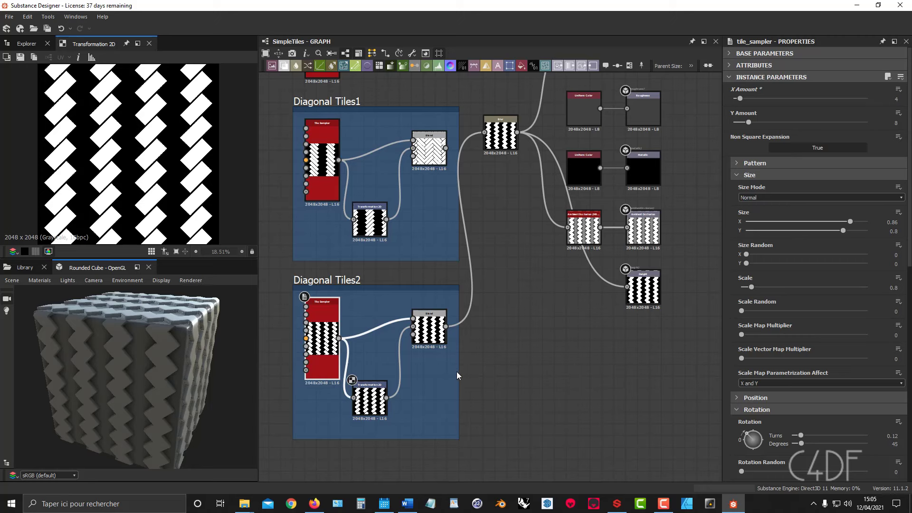
Set the X Offset of the Transformation 2D in Diagonal Tiles2 to -0.375 and check the tiles on the cube
left_click(374, 401)
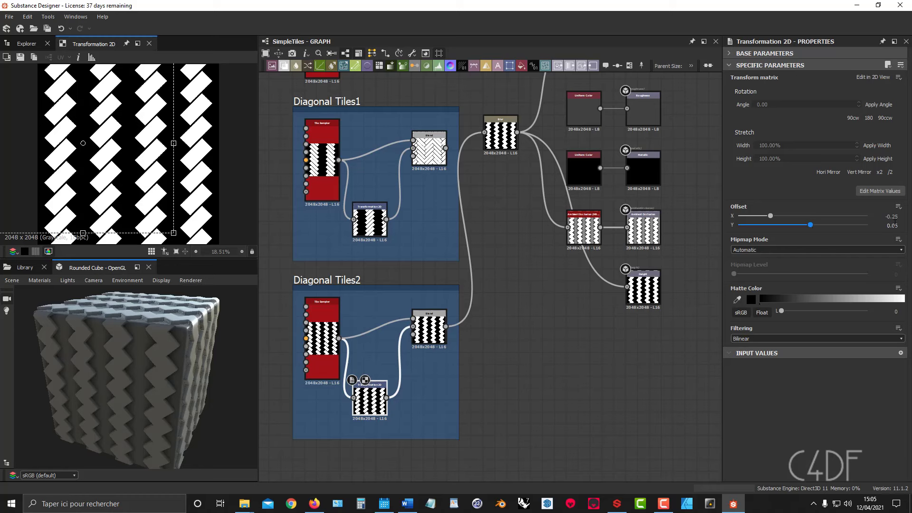
left_click(882, 217)
key("BackSpace")
type("-0.375")
key("Return")
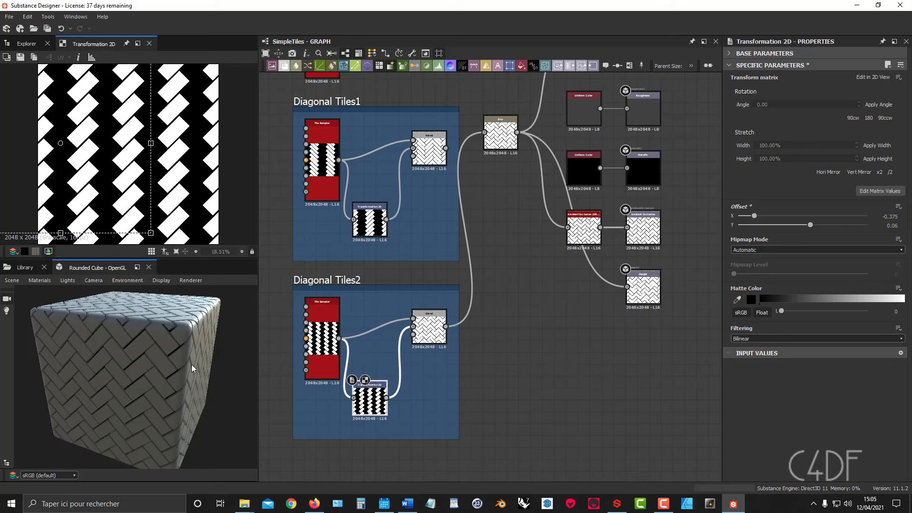
left_click_drag(172, 360, 192, 347)
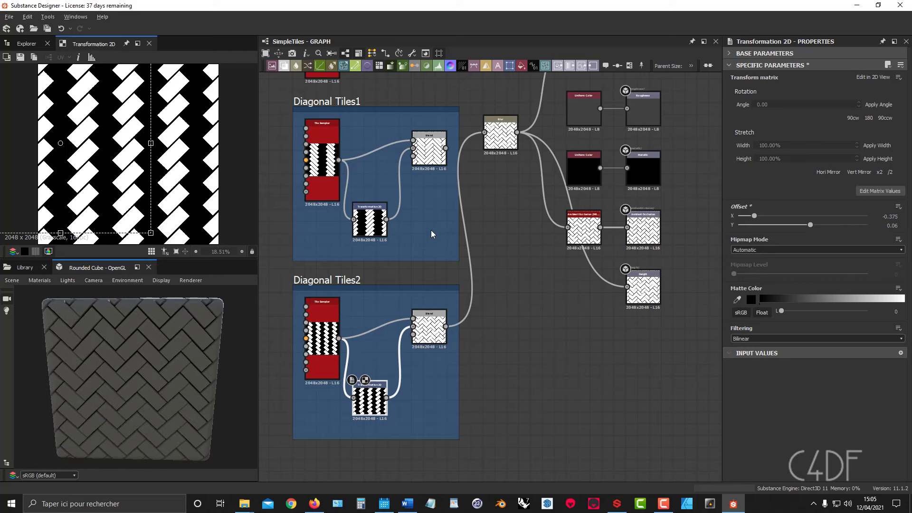
Compare the Blend node thumbnails of Diagonal Tiles1 and Diagonal Tiles2 up close in the graph
middle_click_drag(431, 230, 429, 251)
scroll(431, 173, "up", 4)
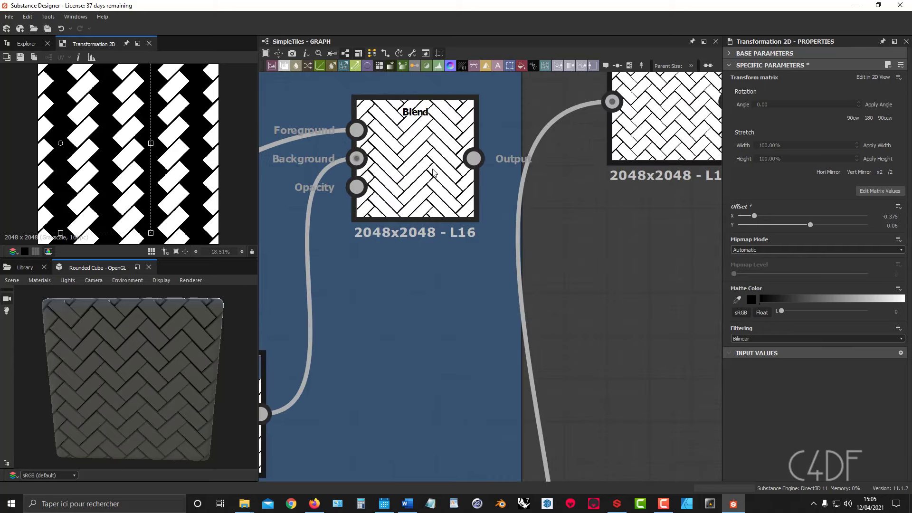
scroll(432, 172, "down", 5)
scroll(433, 171, "up", 3)
middle_click_drag(433, 217, 426, 148)
scroll(430, 334, "up", 2)
scroll(430, 335, "down", 5)
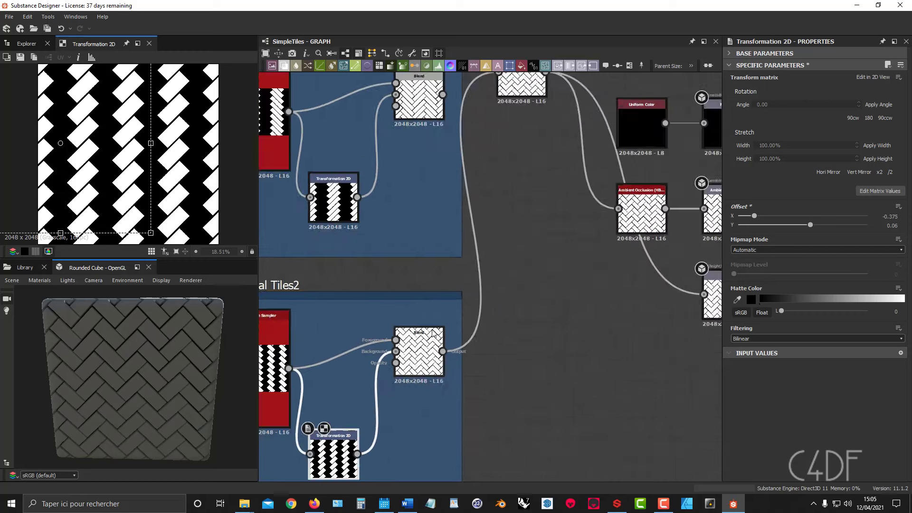
middle_click_drag(430, 338, 456, 326)
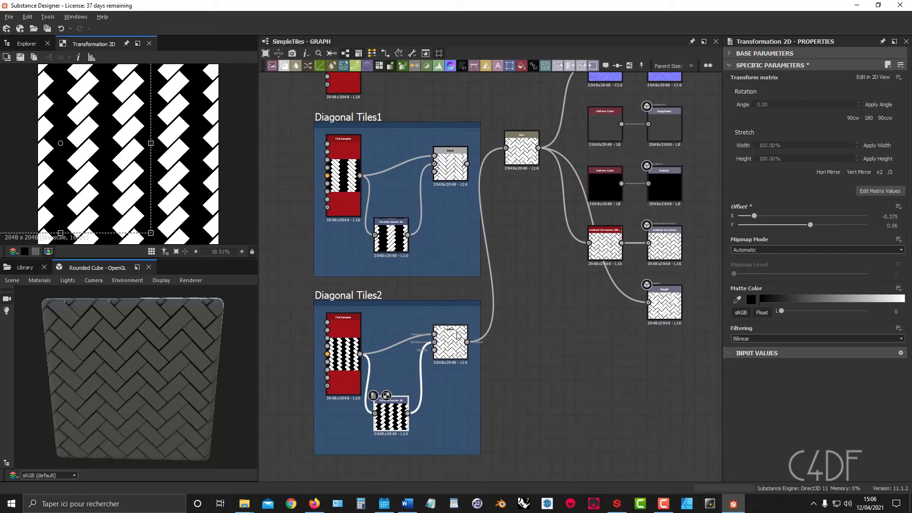